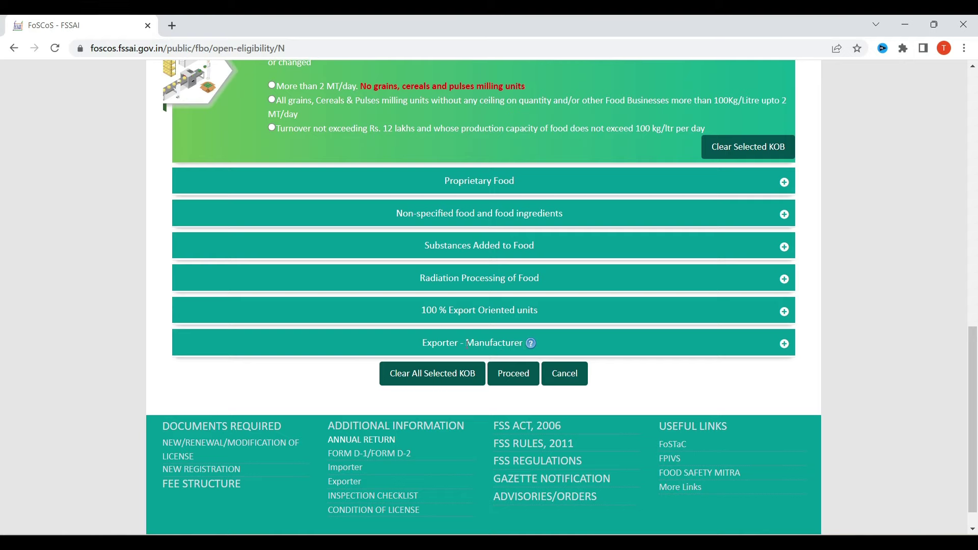
Step: Expand the Proprietary Food and General Manufacturing category details
{"action": "scroll", "coordinate": [478, 328], "scroll_direction": "up", "scroll_amount": 1}
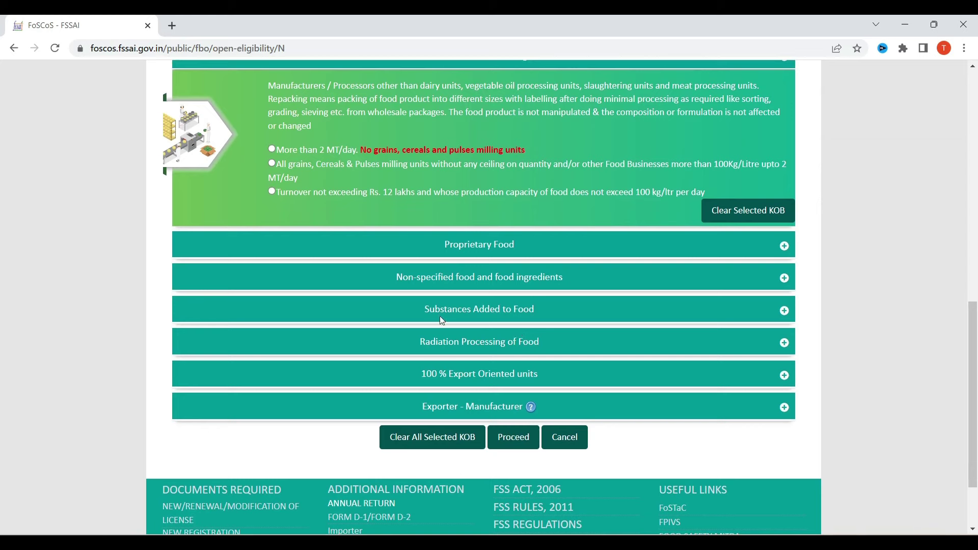
{"action": "left_click", "coordinate": [490, 247]}
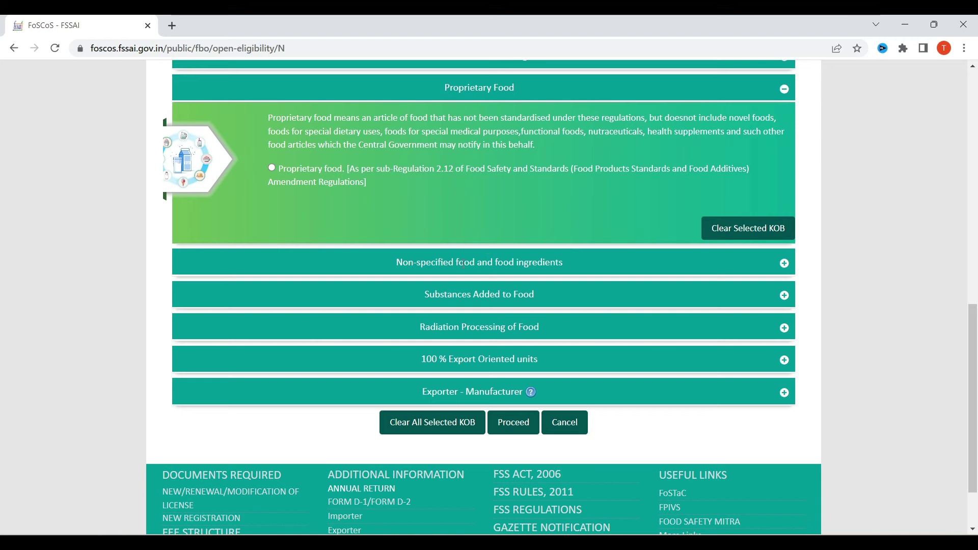
{"action": "scroll", "coordinate": [463, 262], "scroll_direction": "up", "scroll_amount": 3}
{"action": "left_click", "coordinate": [509, 249]}
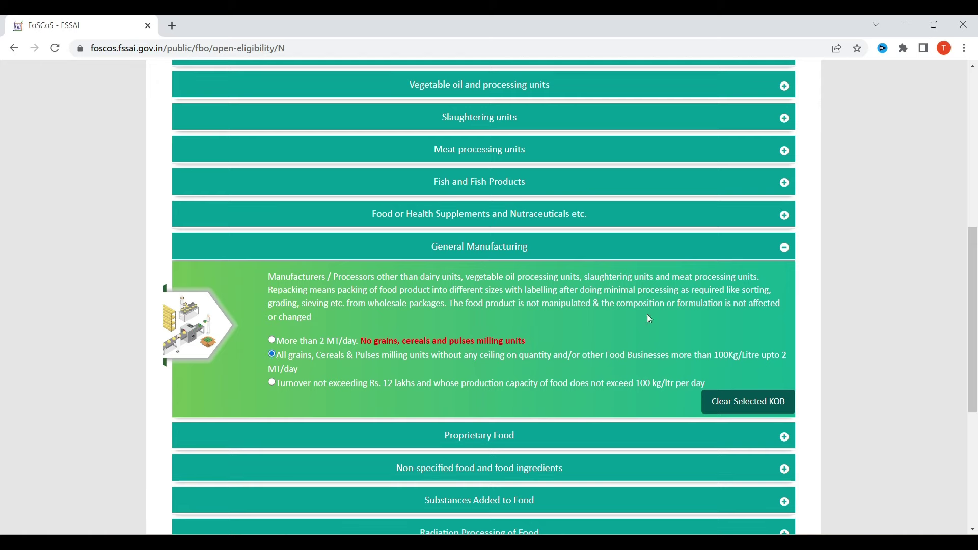
{"action": "scroll", "coordinate": [550, 336], "scroll_direction": "down", "scroll_amount": 5}
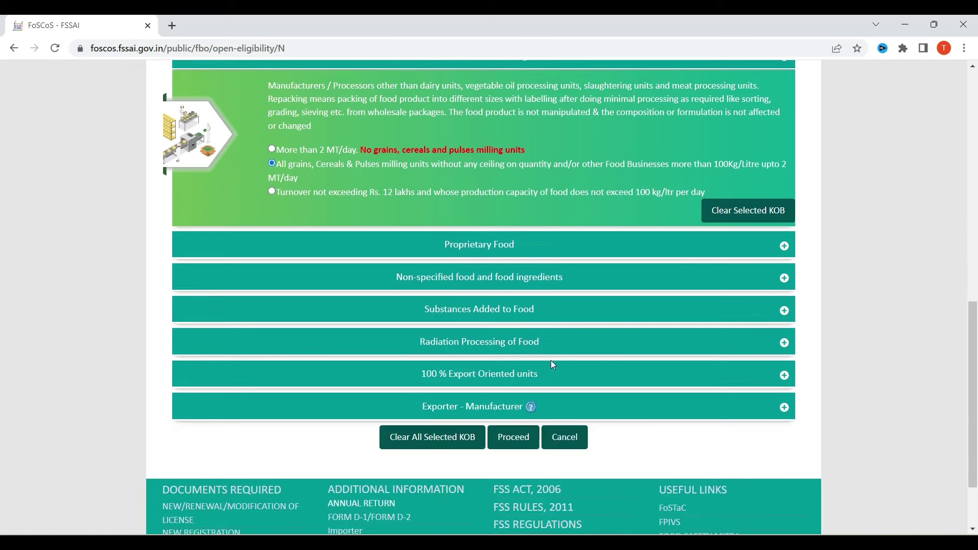
{"action": "scroll", "coordinate": [557, 306], "scroll_direction": "up", "scroll_amount": 2}
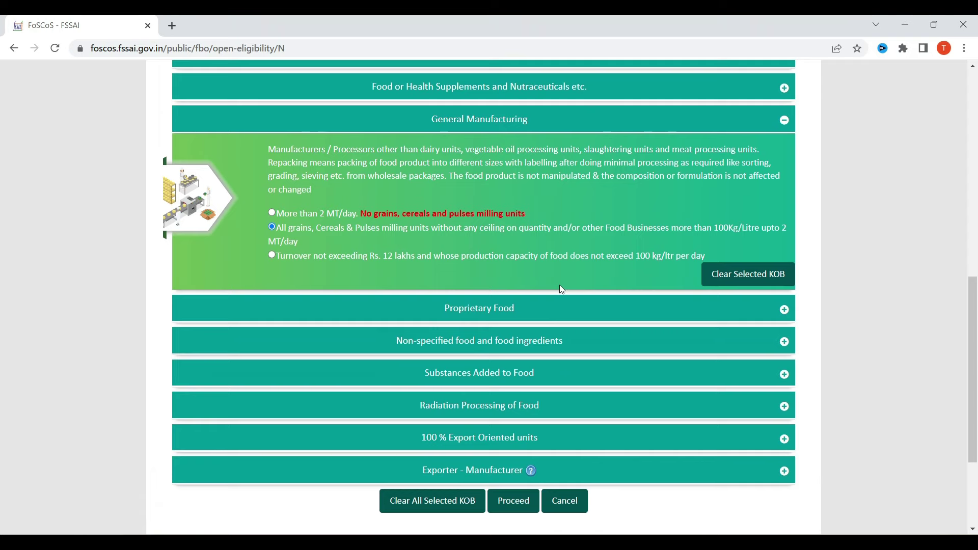
Step: Proceed with General Manufacturing and accept the State License eligibility to reach Premises Detail
{"action": "left_click", "coordinate": [523, 505]}
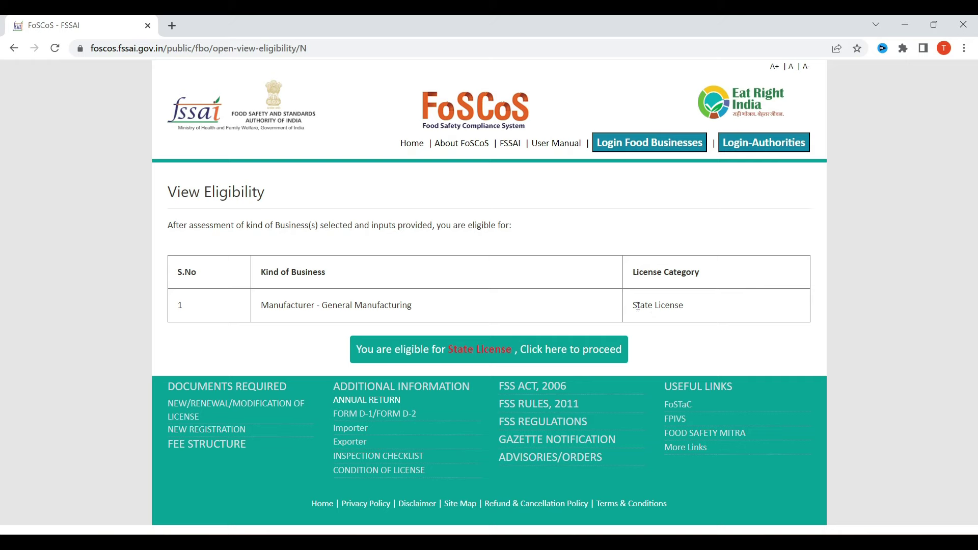
{"action": "left_click_drag", "start_coordinate": [637, 306], "coordinate": [683, 306]}
{"action": "left_click", "coordinate": [498, 347]}
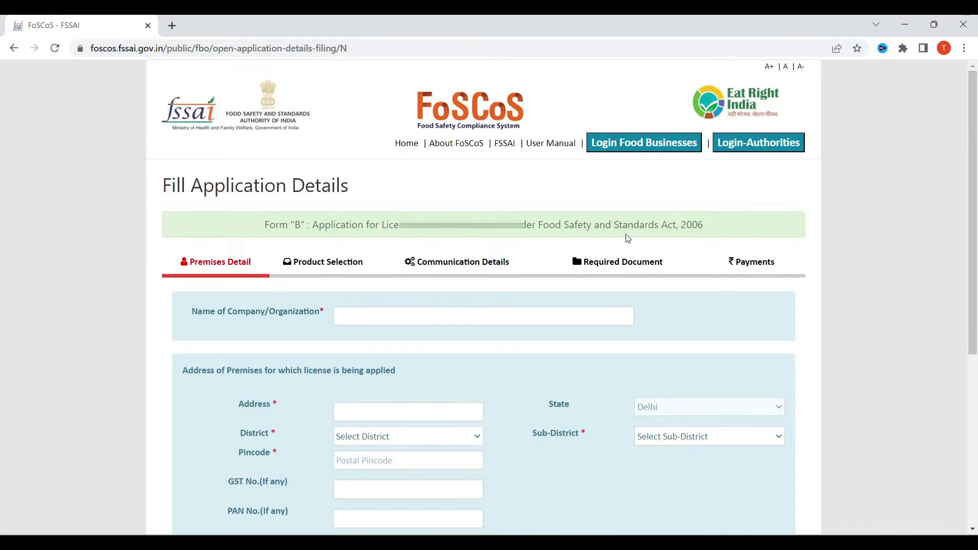
{"action": "scroll", "coordinate": [627, 238], "scroll_direction": "down", "scroll_amount": 5}
{"action": "scroll", "coordinate": [484, 262], "scroll_direction": "up", "scroll_amount": 2}
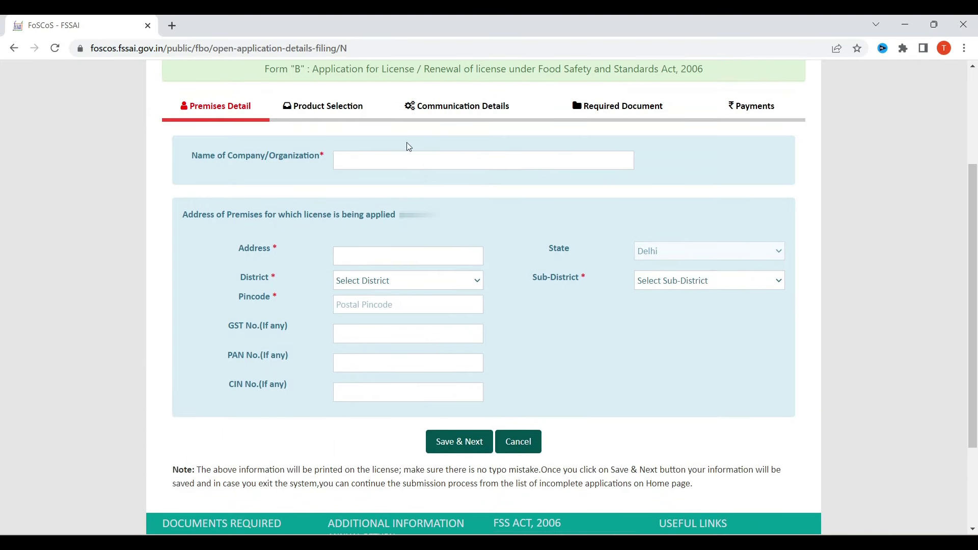
Step: Autofill company name, address and pincode 400101; set District New Delhi, Sub-District VASANT VIHAR
{"action": "left_click", "coordinate": [402, 160]}
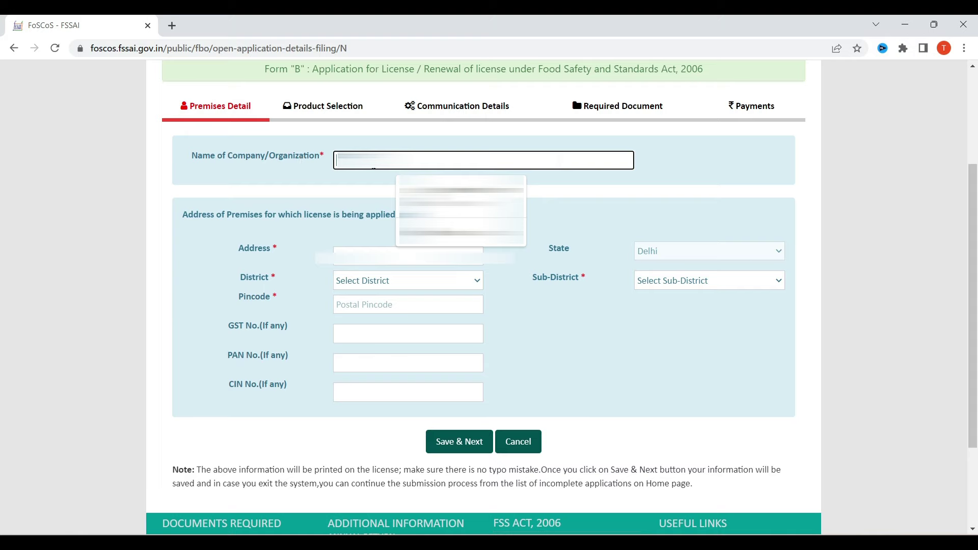
{"action": "key", "text": "Down"}
{"action": "key", "text": "Return"}
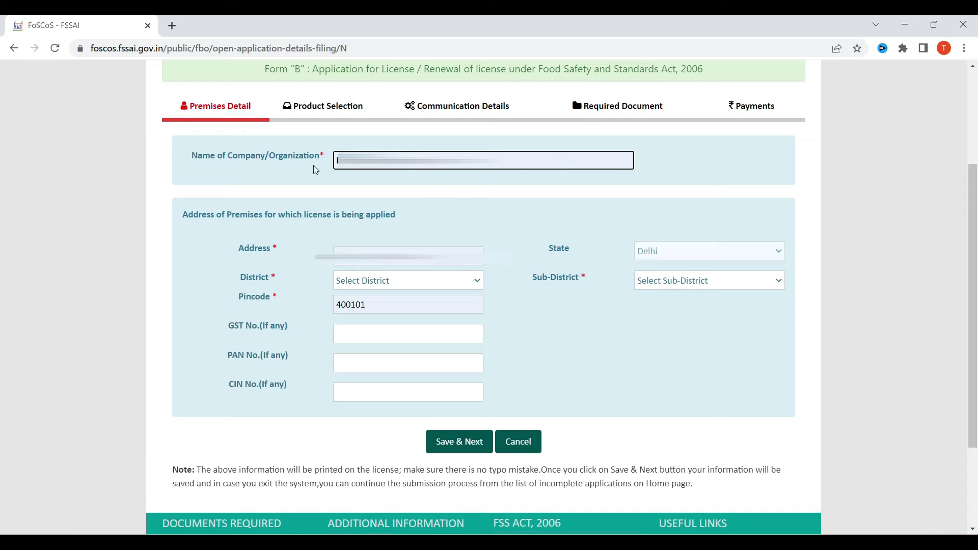
{"action": "left_click", "coordinate": [401, 281]}
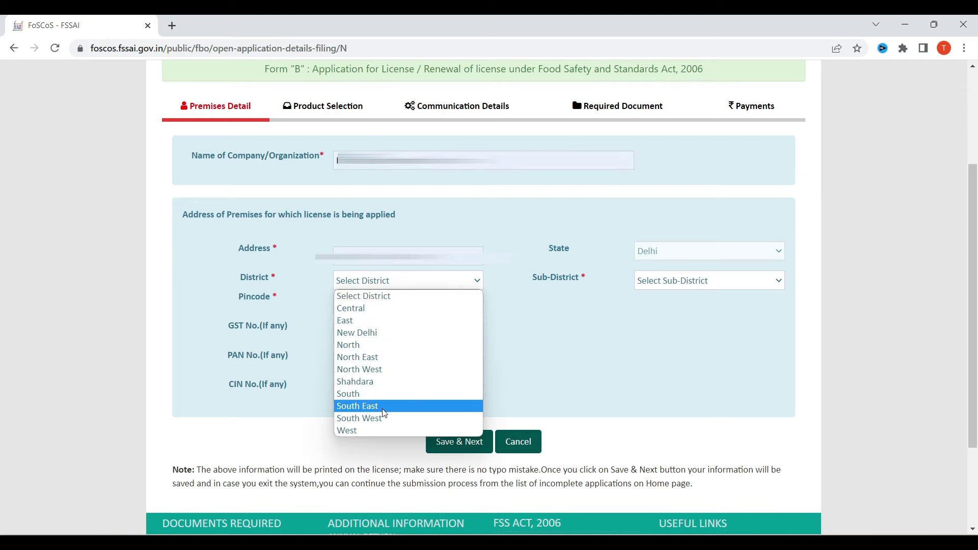
{"action": "left_click", "coordinate": [393, 332]}
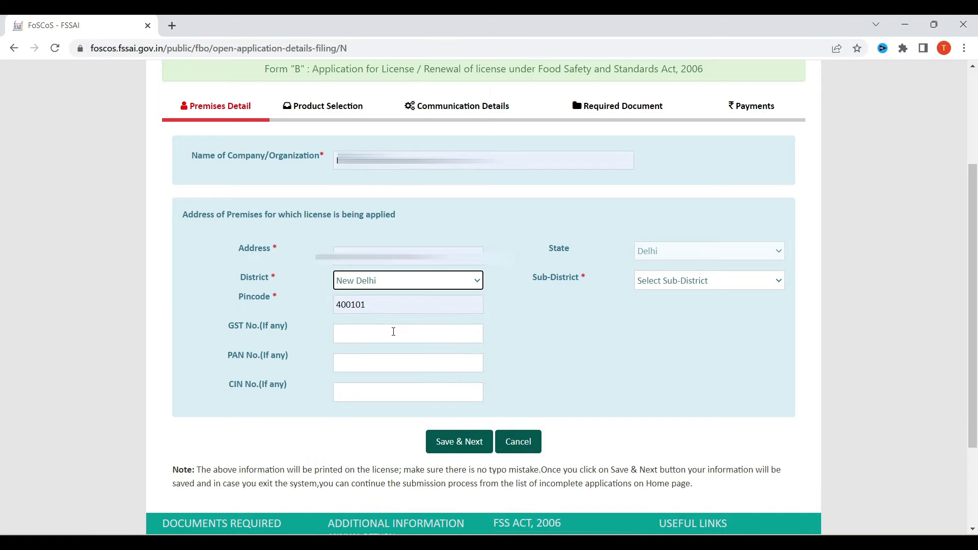
{"action": "left_click", "coordinate": [684, 288]}
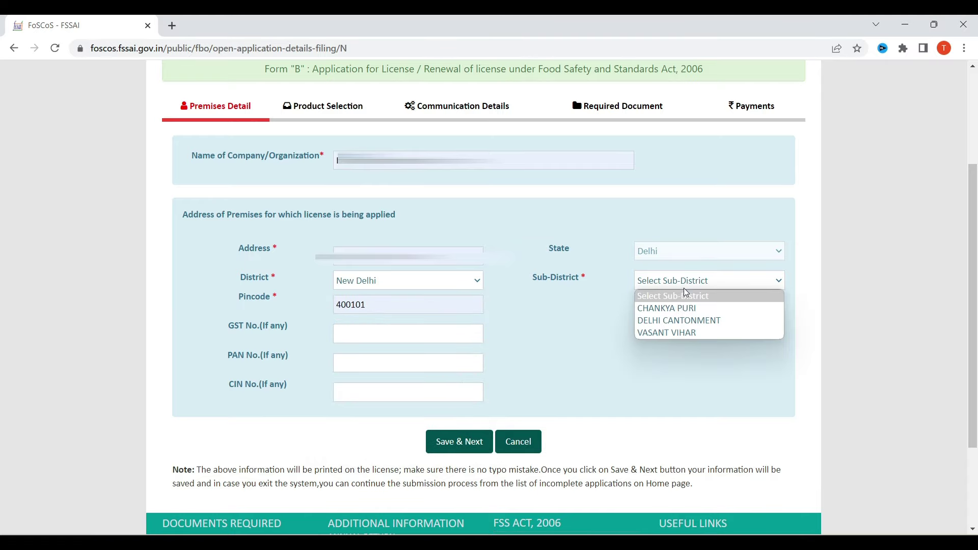
{"action": "left_click", "coordinate": [677, 333]}
Step: Work on the GST number field, then save the premises details
{"action": "left_click", "coordinate": [382, 340]}
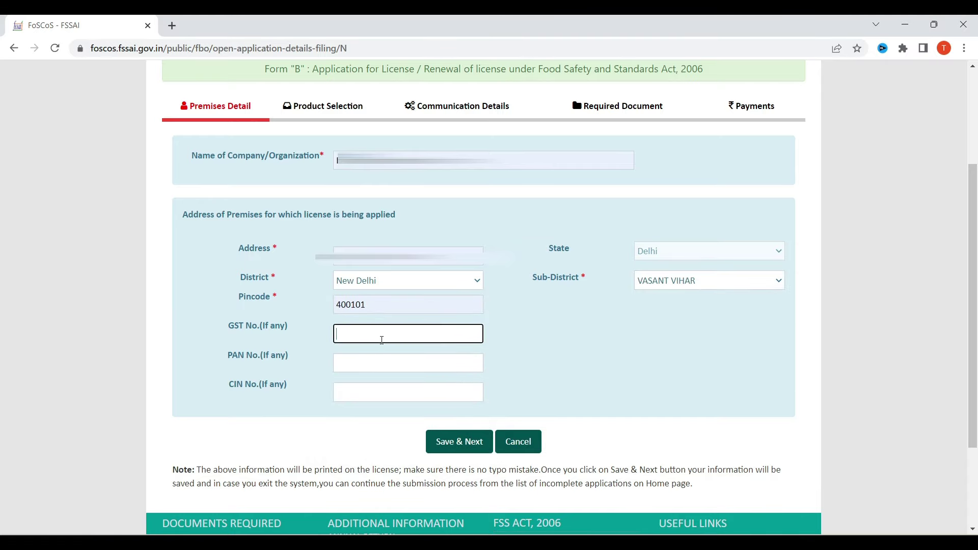
{"action": "left_click_drag", "start_coordinate": [231, 329], "coordinate": [269, 329]}
{"action": "left_click_drag", "start_coordinate": [231, 356], "coordinate": [275, 385]}
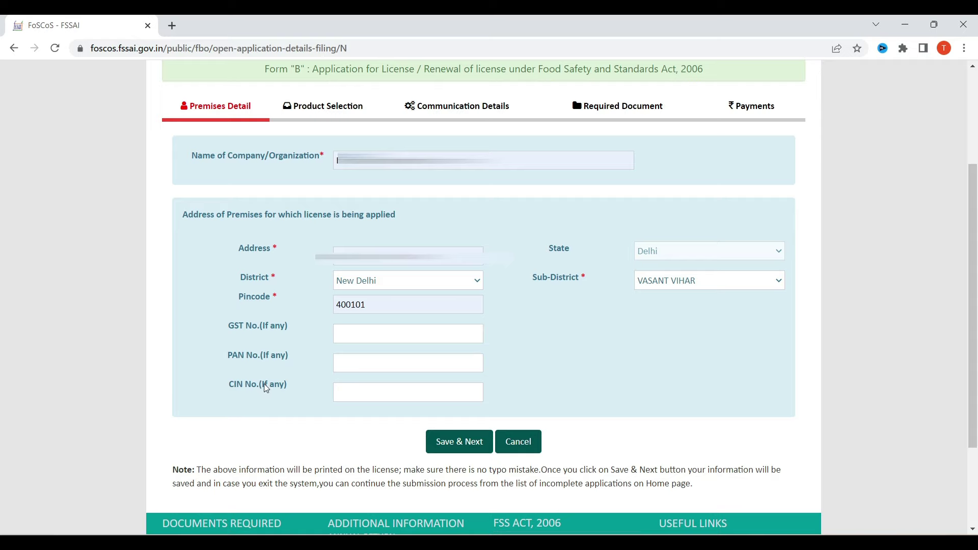
{"action": "left_click", "coordinate": [340, 335]}
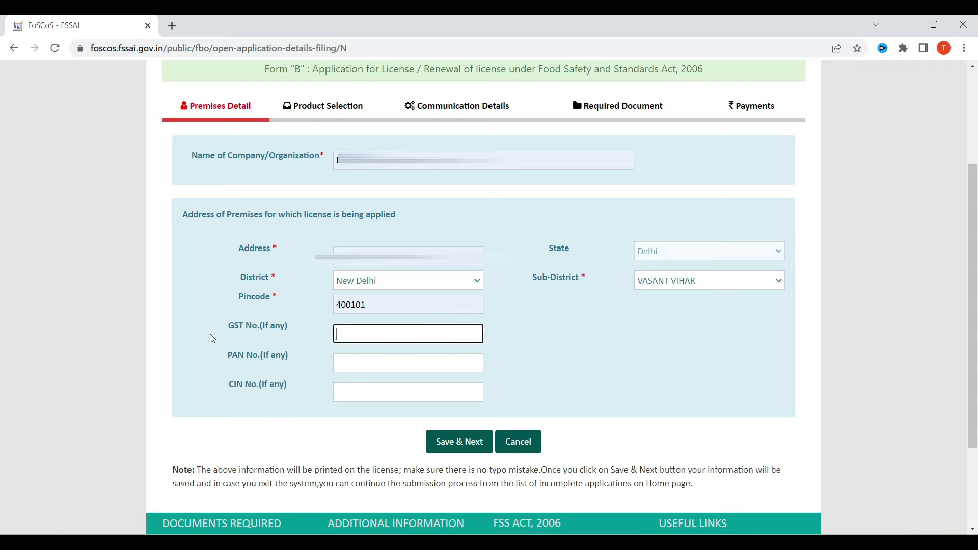
{"action": "left_click_drag", "start_coordinate": [229, 326], "coordinate": [273, 330]}
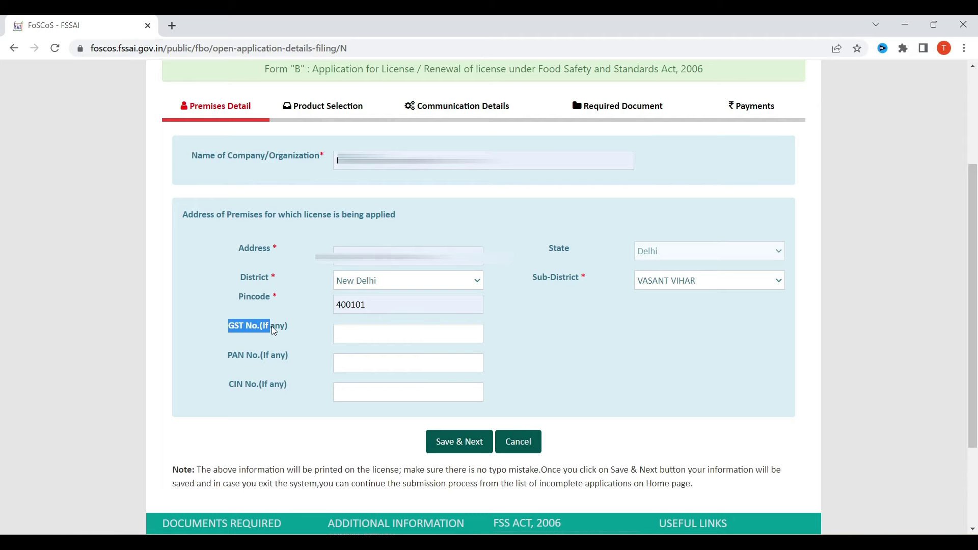
{"action": "triple_click", "coordinate": [288, 327]}
{"action": "left_click", "coordinate": [468, 442]}
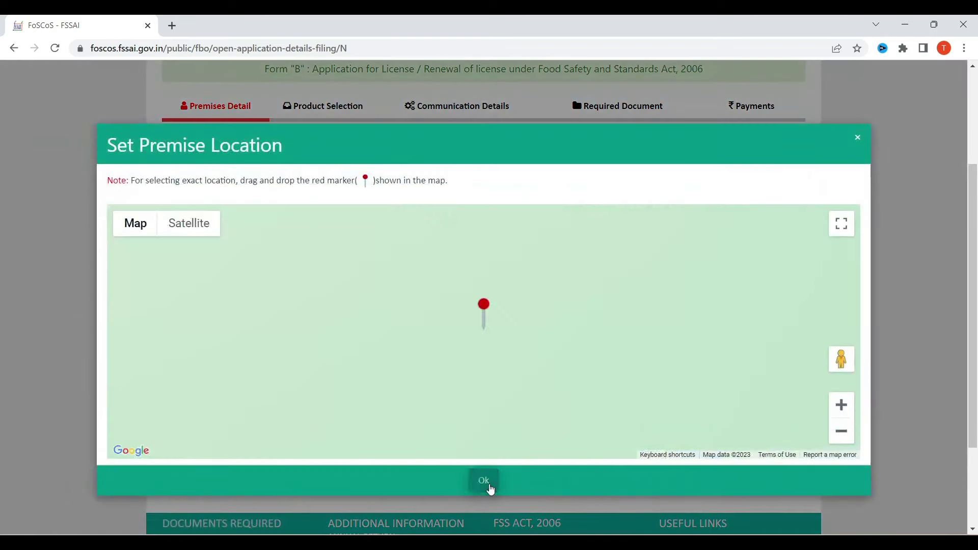
Step: Confirm the premise location to move on to Product Selection
{"action": "left_click", "coordinate": [484, 479]}
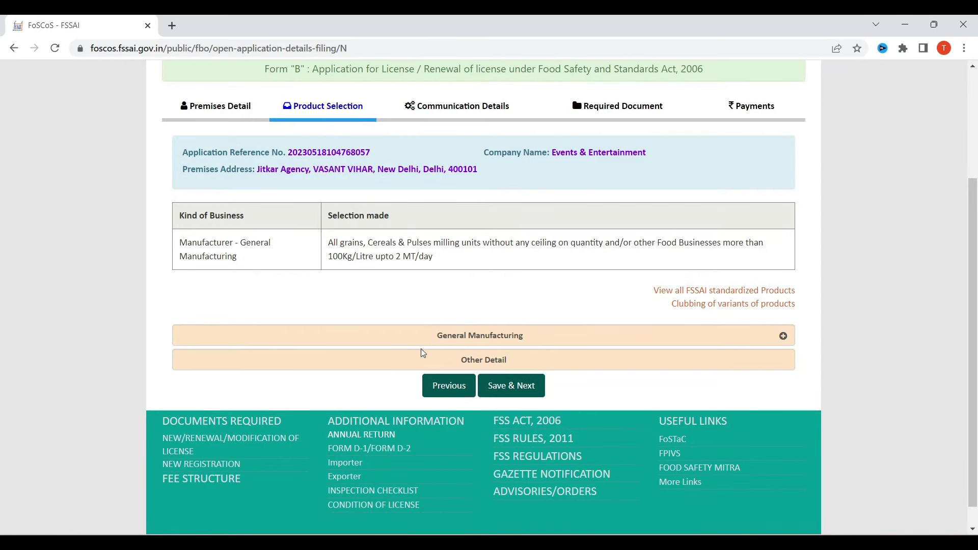
{"action": "scroll", "coordinate": [415, 257], "scroll_direction": "up", "scroll_amount": 3}
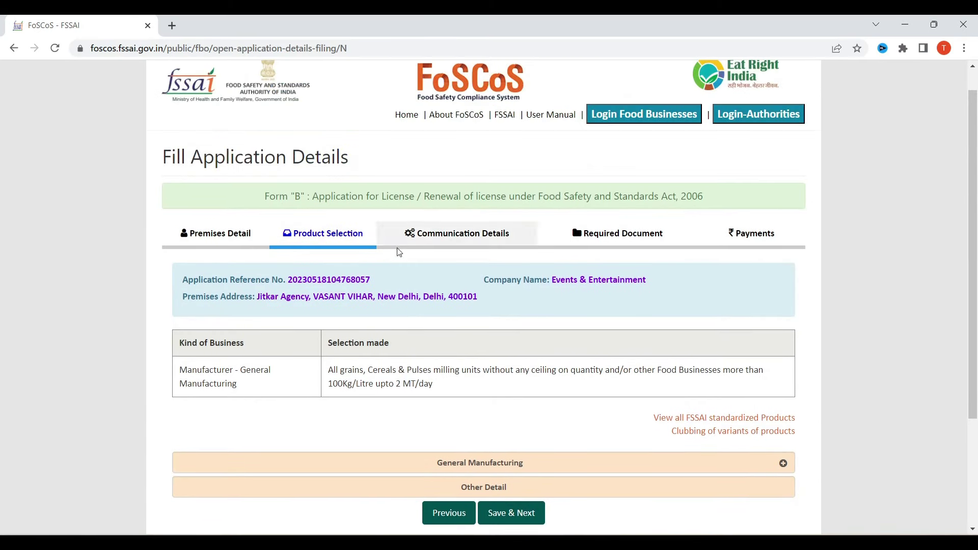
{"action": "left_click_drag", "start_coordinate": [216, 376], "coordinate": [244, 377]}
{"action": "left_click", "coordinate": [219, 387]}
{"action": "left_click_drag", "start_coordinate": [340, 370], "coordinate": [685, 375]}
{"action": "scroll", "coordinate": [363, 418], "scroll_direction": "down", "scroll_amount": 3}
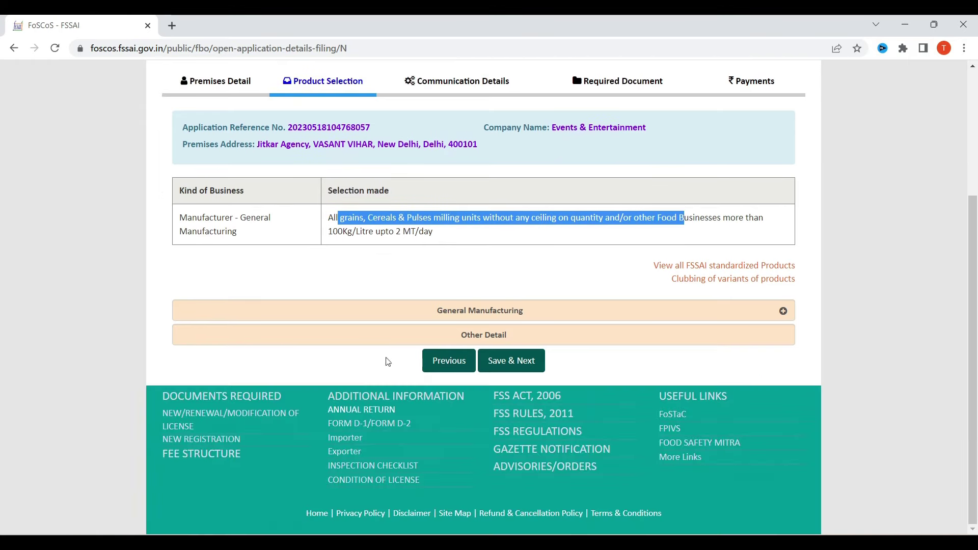
Step: Enter a General Manufacturing production capacity of 2.01 MT/day
{"action": "left_click", "coordinate": [469, 314]}
{"action": "scroll", "coordinate": [484, 302], "scroll_direction": "down", "scroll_amount": 4}
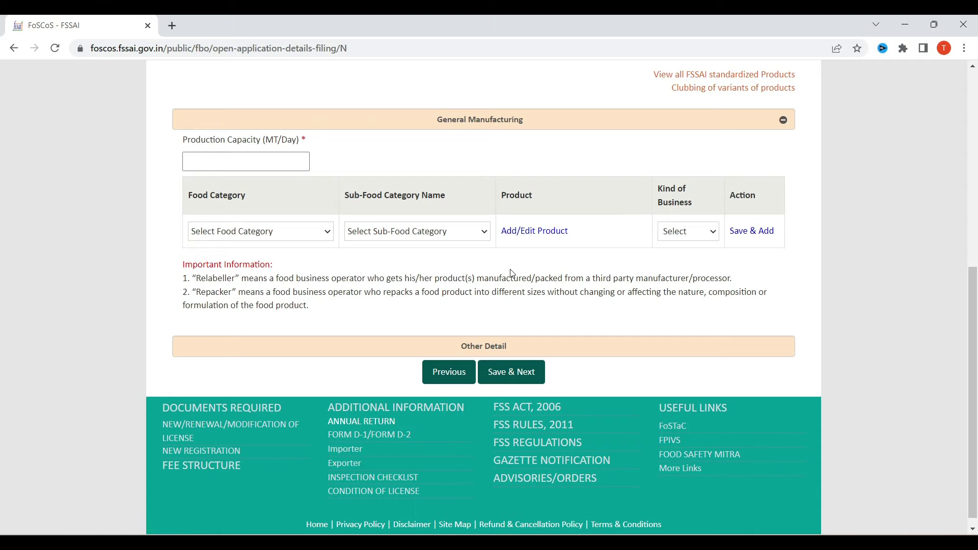
{"action": "left_click", "coordinate": [234, 156]}
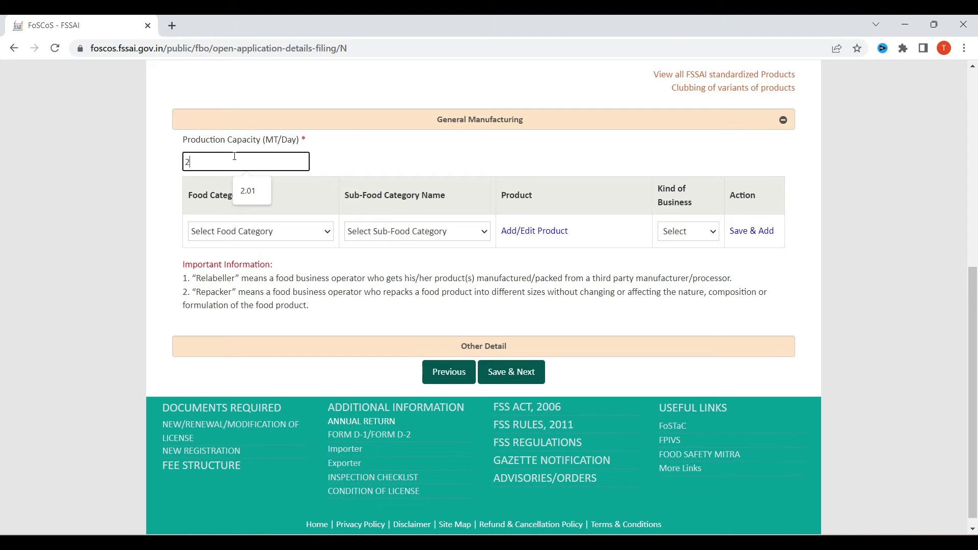
{"action": "type", "text": "2.01"}
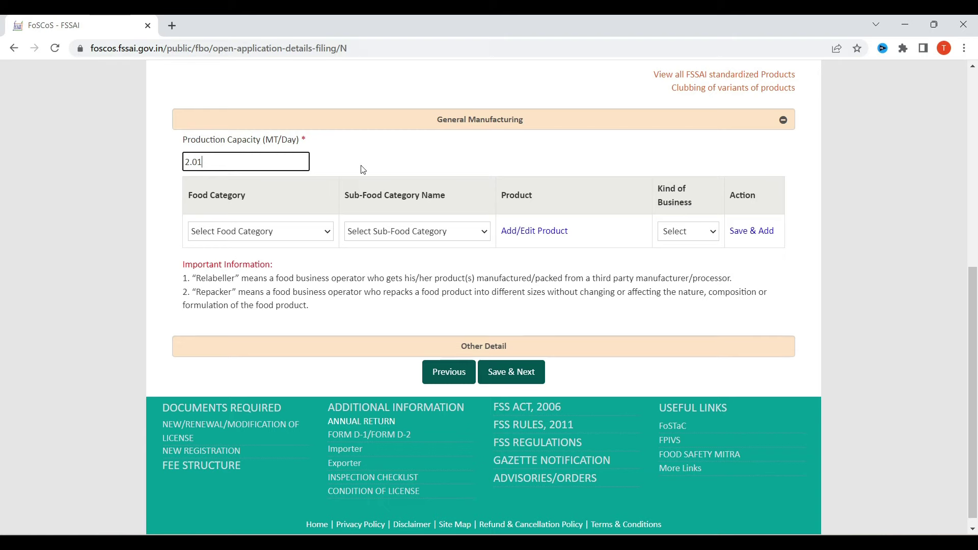
{"action": "left_click", "coordinate": [283, 233]}
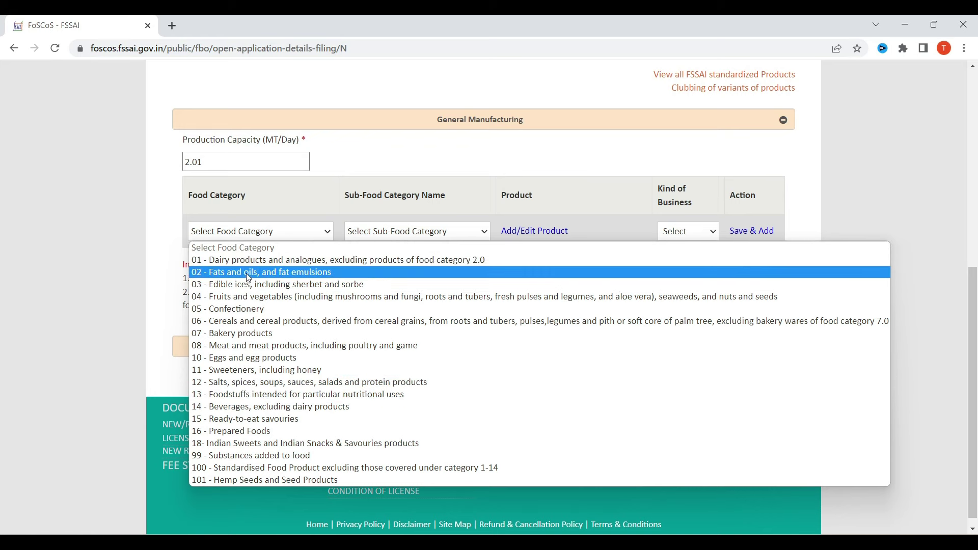
Step: Set Food Category 01 - Dairy products with sub-category 01.6 - Cheese and analogues
{"action": "left_click", "coordinate": [426, 261]}
{"action": "left_click", "coordinate": [436, 232]}
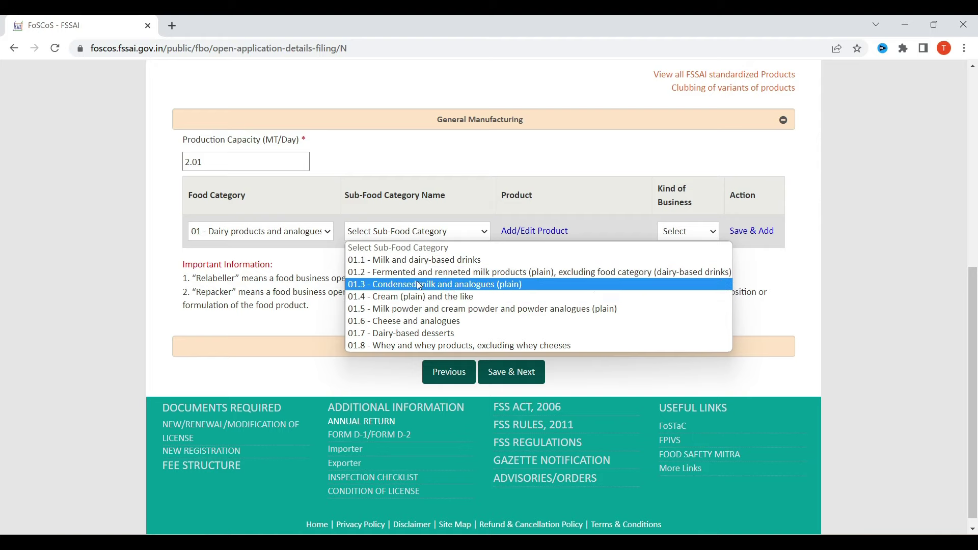
{"action": "left_click", "coordinate": [413, 321]}
Step: Browse the cheese product list and close it without adding any
{"action": "left_click", "coordinate": [534, 230]}
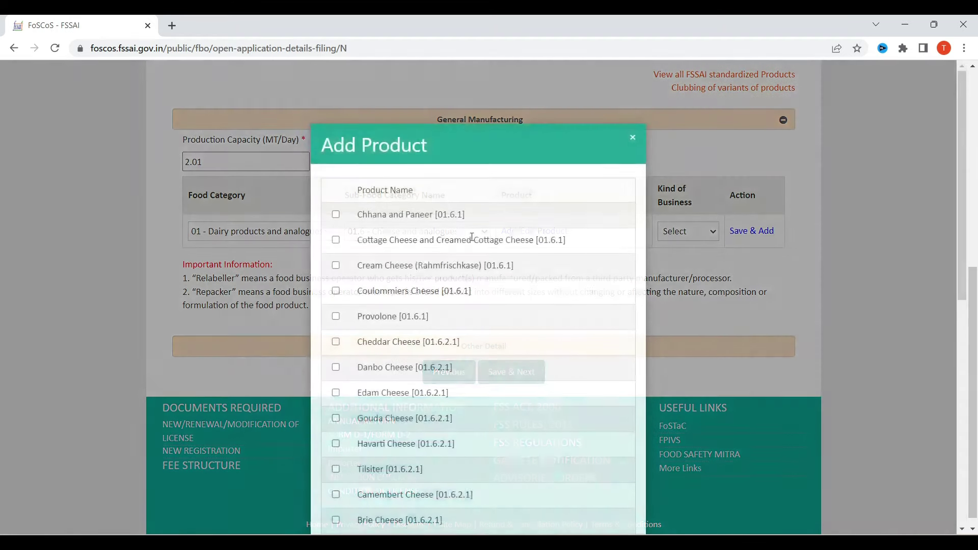
{"action": "scroll", "coordinate": [387, 239], "scroll_direction": "down", "scroll_amount": 1}
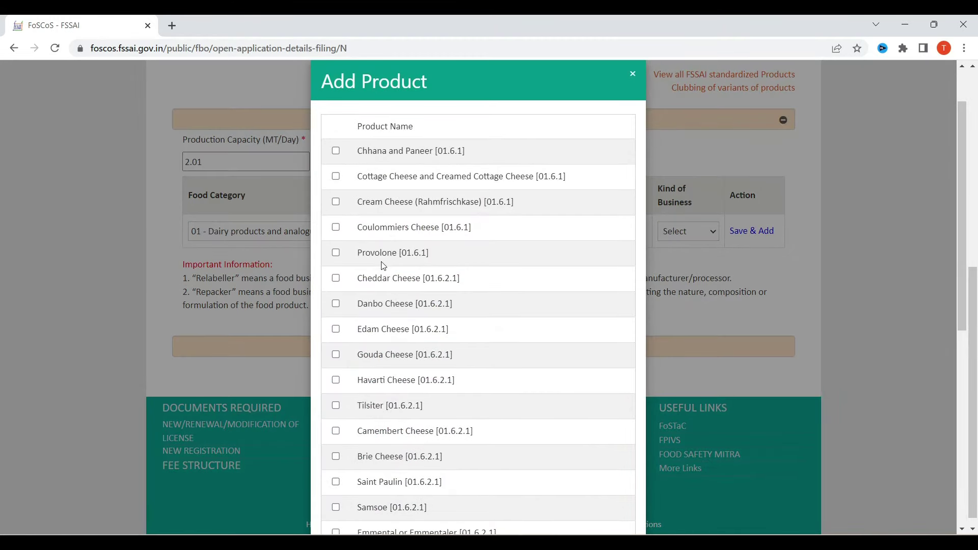
{"action": "scroll", "coordinate": [377, 267], "scroll_direction": "down", "scroll_amount": 2}
{"action": "scroll", "coordinate": [399, 304], "scroll_direction": "down", "scroll_amount": 1}
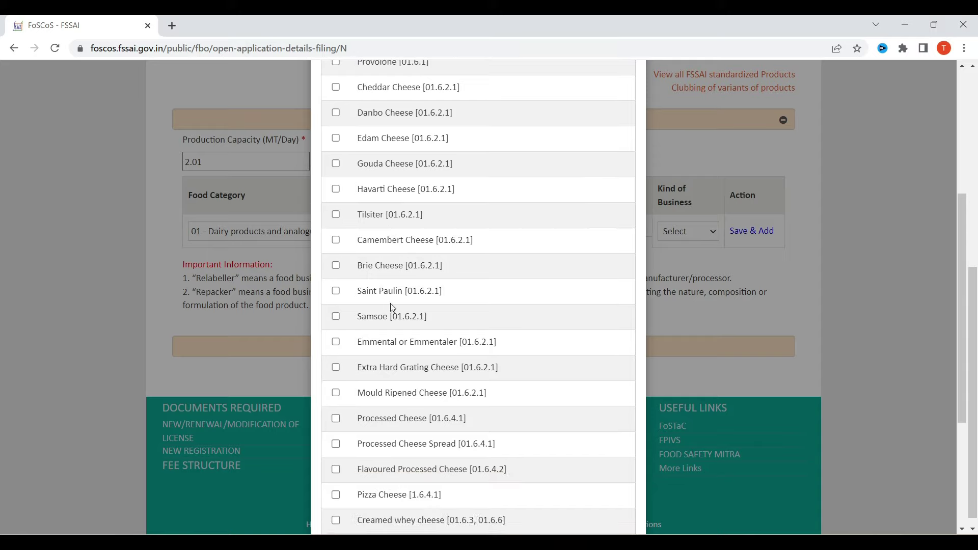
{"action": "scroll", "coordinate": [382, 296], "scroll_direction": "down", "scroll_amount": 4}
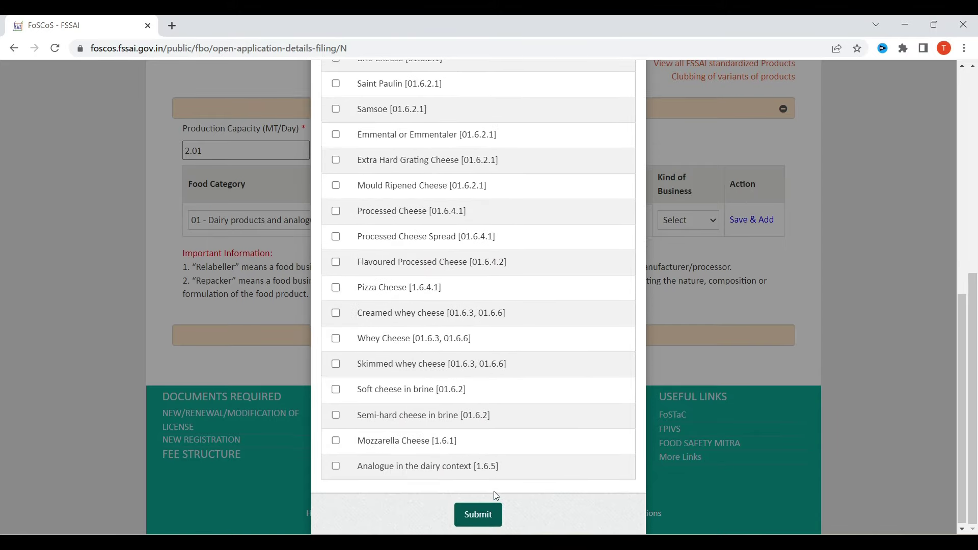
{"action": "scroll", "coordinate": [609, 267], "scroll_direction": "up", "scroll_amount": 8}
{"action": "left_click", "coordinate": [633, 137]}
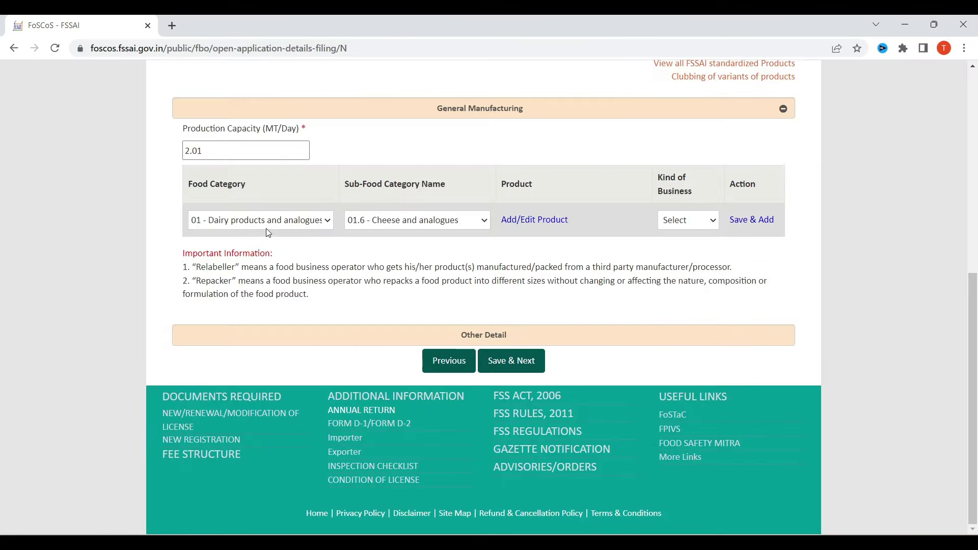
Step: Set Food Category 02 - Fats and oils with sub-category 02.1
{"action": "left_click", "coordinate": [270, 222]}
{"action": "left_click", "coordinate": [458, 261]}
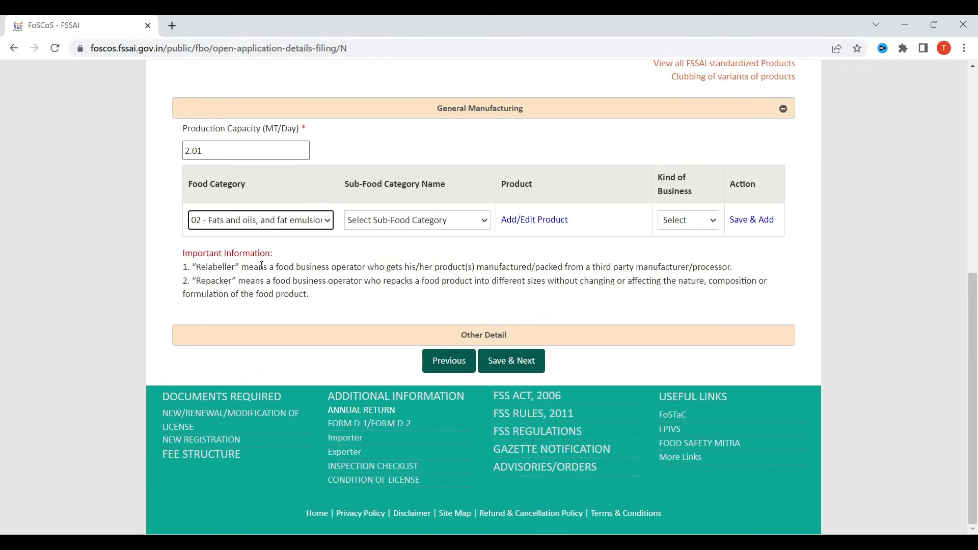
{"action": "left_click", "coordinate": [456, 220]}
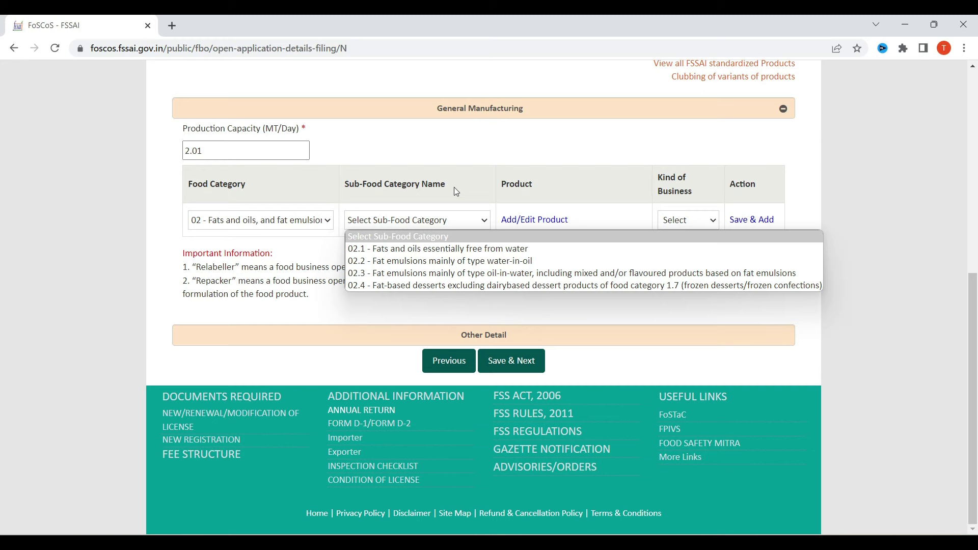
{"action": "left_click", "coordinate": [448, 249]}
Step: Browse the 02.1 oil product list and close it without adding any
{"action": "left_click", "coordinate": [535, 220]}
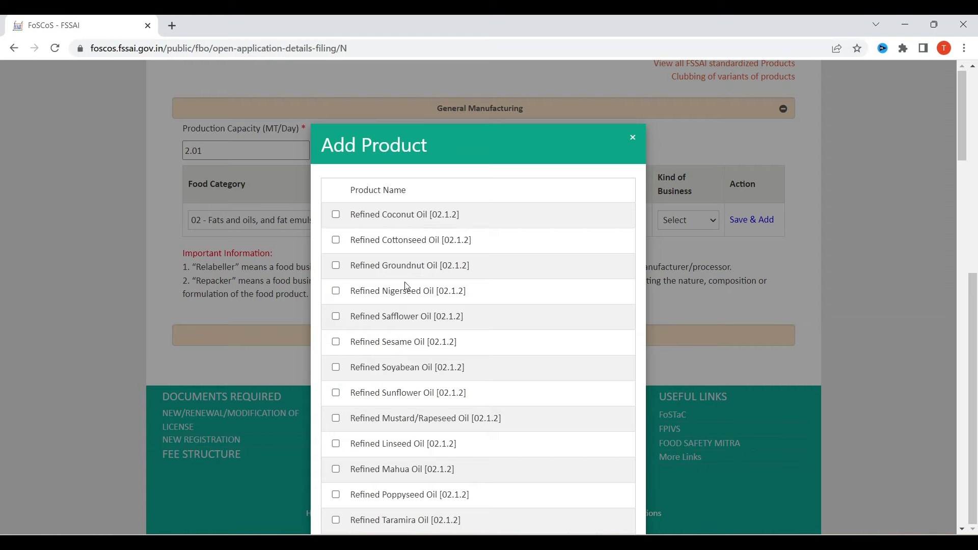
{"action": "scroll", "coordinate": [389, 262], "scroll_direction": "down", "scroll_amount": 3}
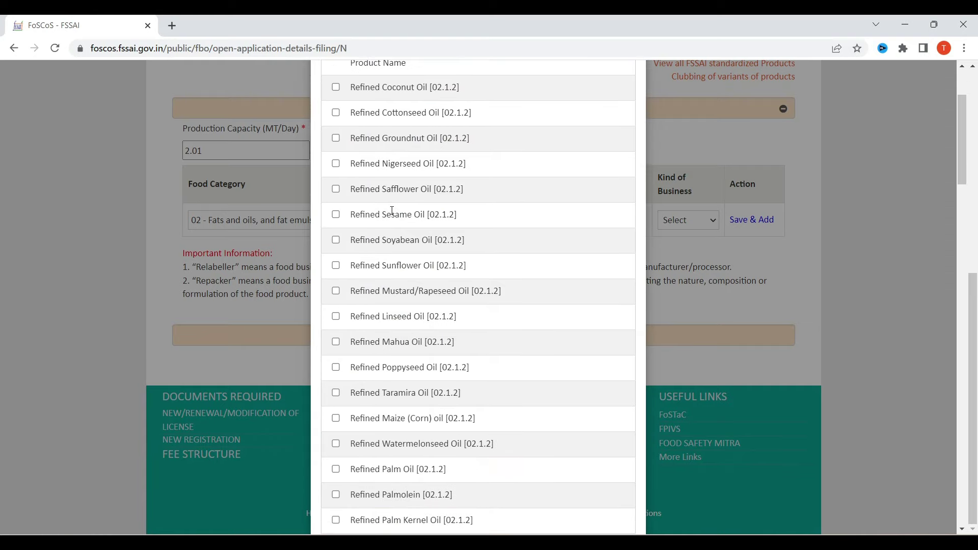
{"action": "scroll", "coordinate": [399, 228], "scroll_direction": "down", "scroll_amount": 9}
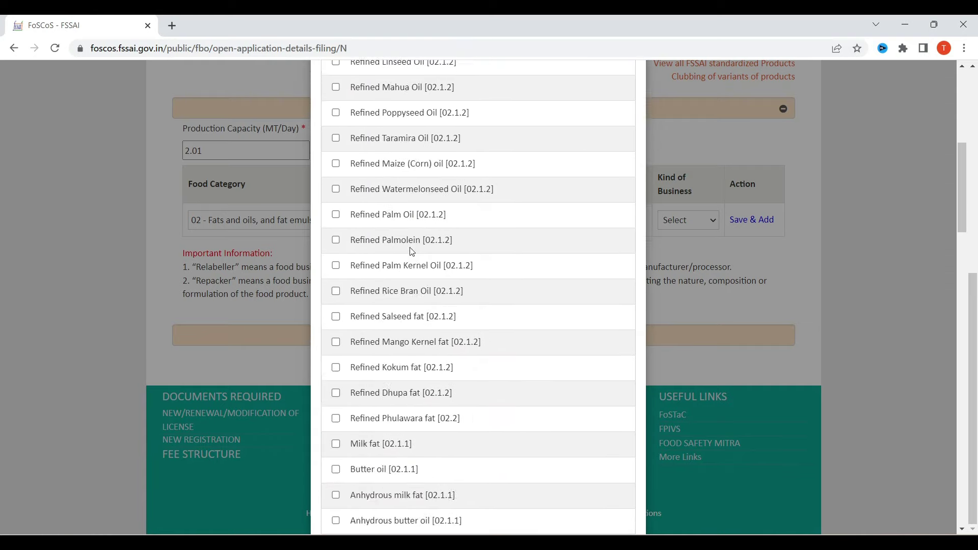
{"action": "scroll", "coordinate": [417, 245], "scroll_direction": "down", "scroll_amount": 15}
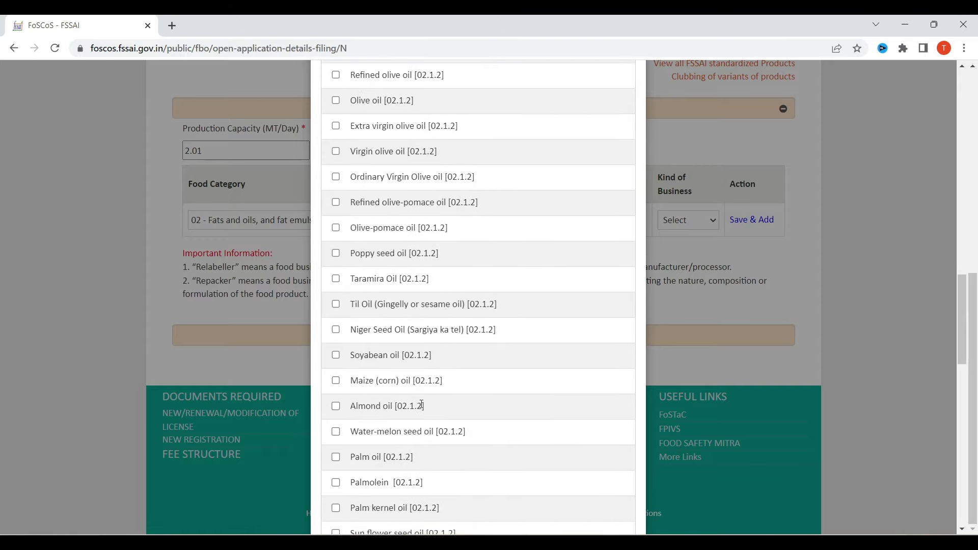
{"action": "scroll", "coordinate": [426, 385], "scroll_direction": "down", "scroll_amount": 5}
{"action": "scroll", "coordinate": [426, 384], "scroll_direction": "up", "scroll_amount": 20}
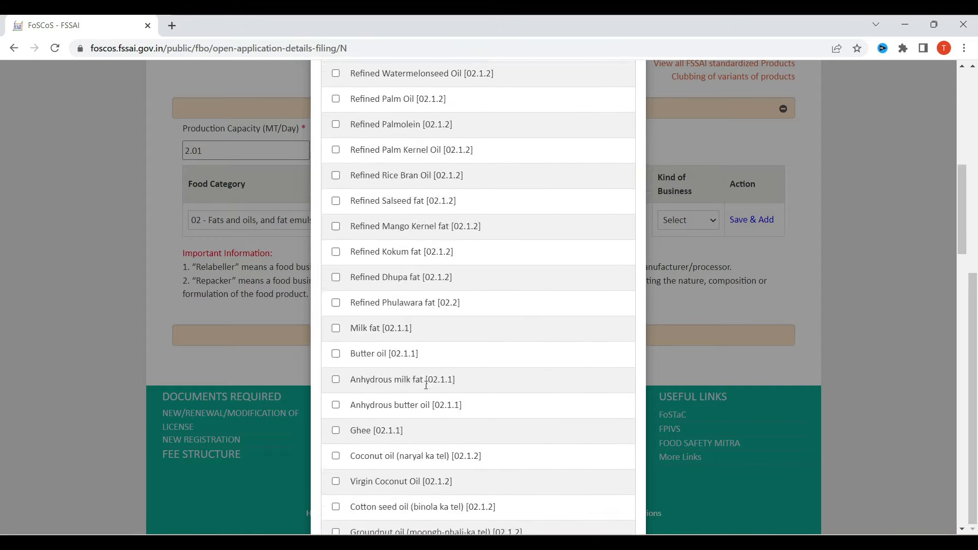
{"action": "scroll", "coordinate": [426, 384], "scroll_direction": "down", "scroll_amount": 7}
{"action": "scroll", "coordinate": [426, 385], "scroll_direction": "down", "scroll_amount": 20}
{"action": "scroll", "coordinate": [523, 356], "scroll_direction": "up", "scroll_amount": 8}
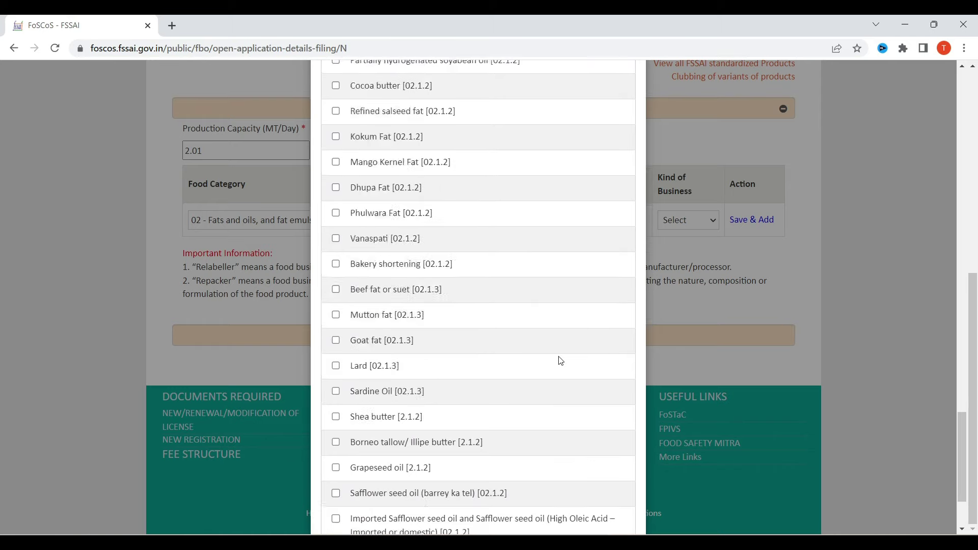
{"action": "scroll", "coordinate": [526, 360], "scroll_direction": "up", "scroll_amount": 20}
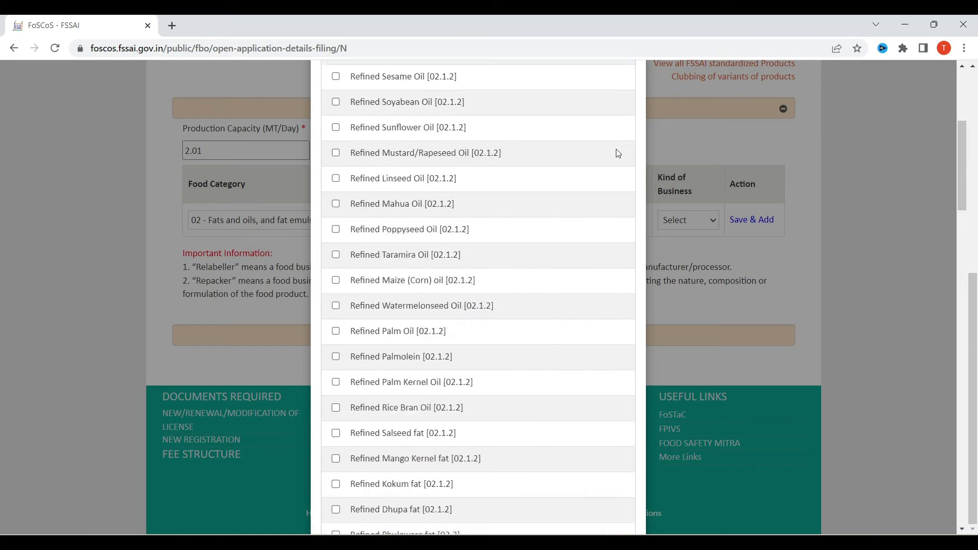
{"action": "left_click", "coordinate": [632, 138]}
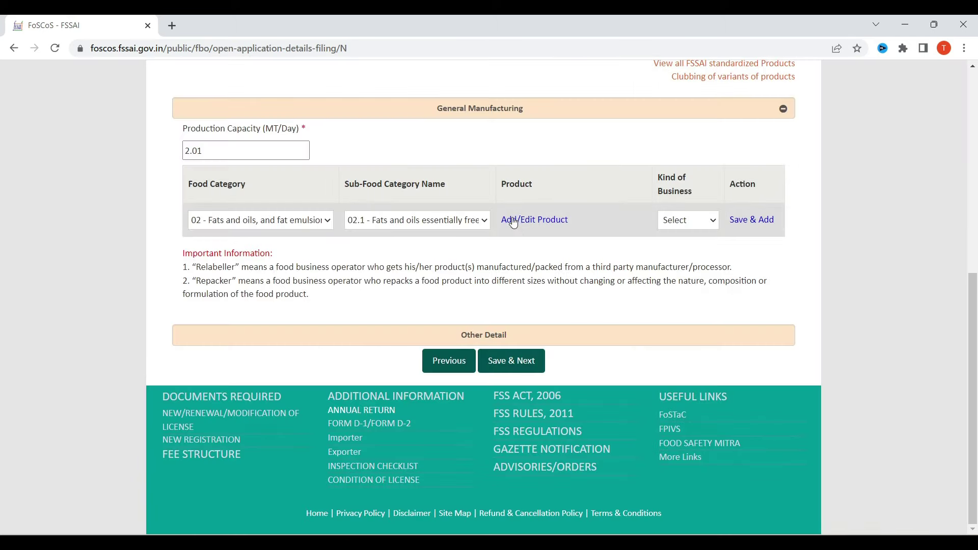
Step: Set Food Category 03 - Edible ices, including sherbet and sorbet, with its sub-category
{"action": "left_click", "coordinate": [240, 221]}
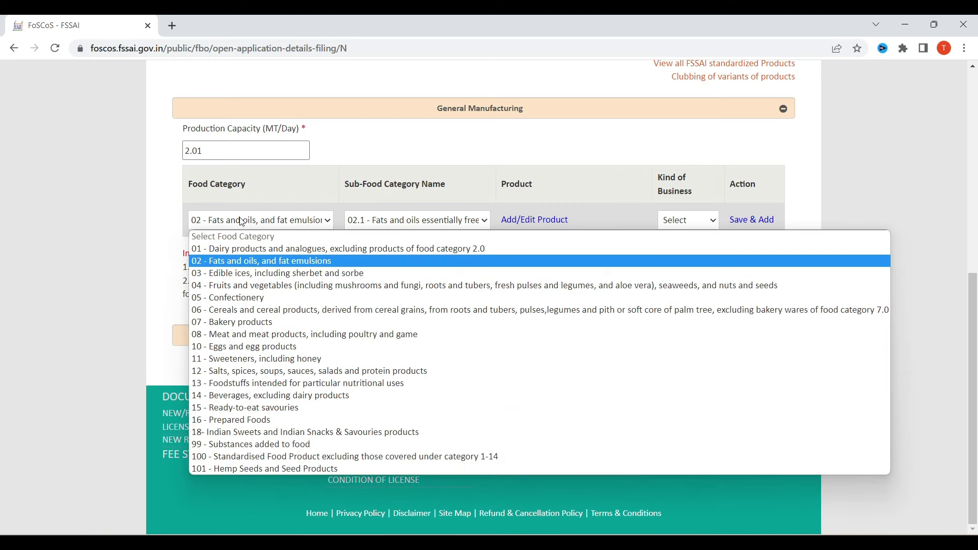
{"action": "left_click", "coordinate": [235, 278]}
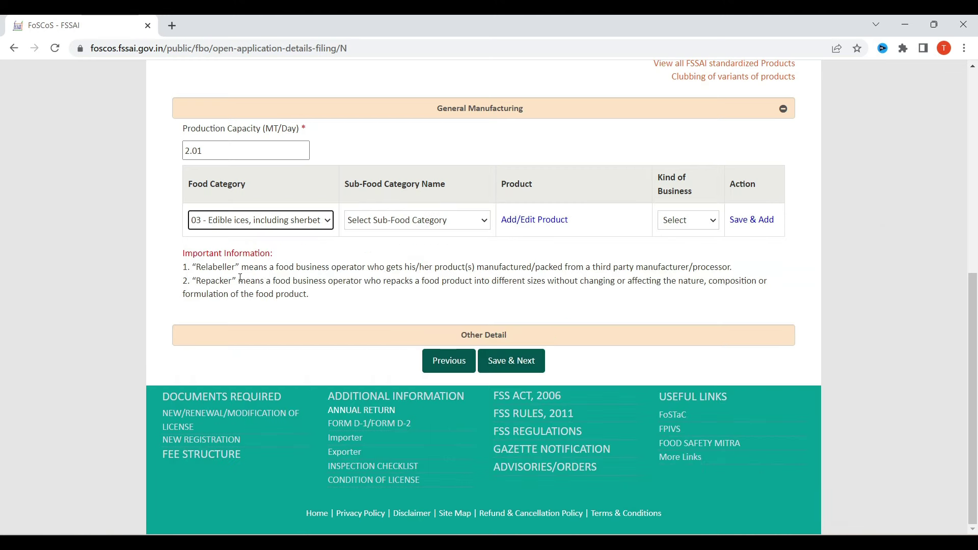
{"action": "left_click", "coordinate": [383, 224]}
{"action": "left_click", "coordinate": [386, 249]}
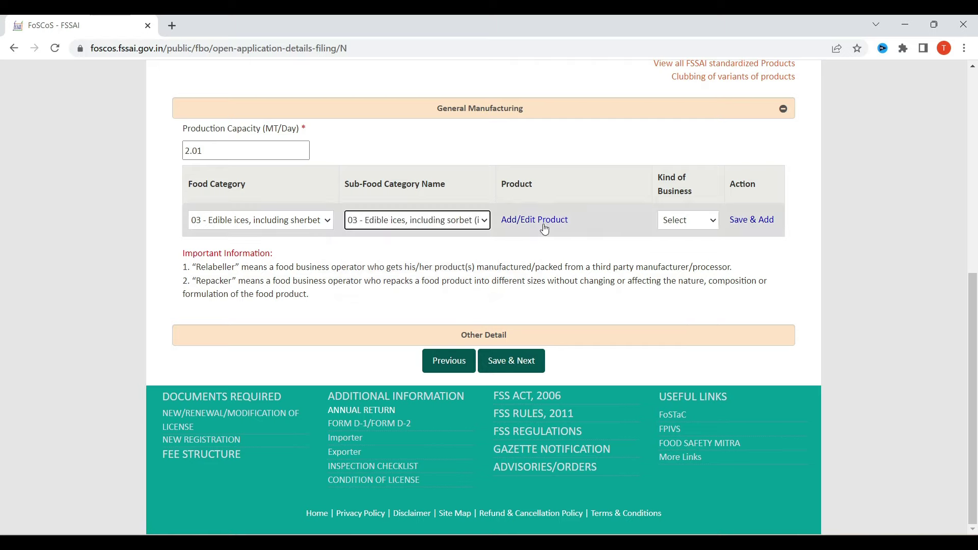
Step: Review the Ice Lollies or Edible Ices product and close the list without adding it
{"action": "left_click", "coordinate": [539, 223]}
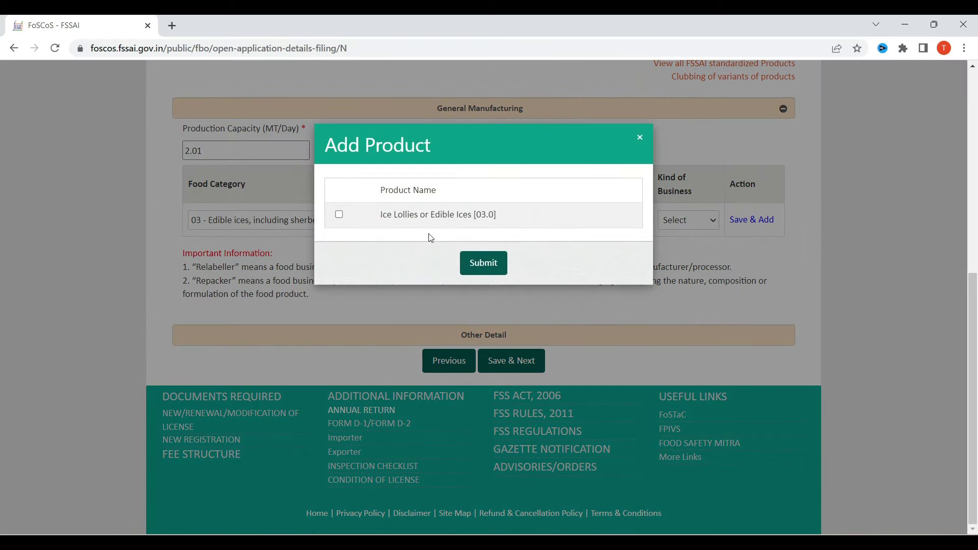
{"action": "left_click", "coordinate": [637, 137]}
{"action": "left_click", "coordinate": [261, 221]}
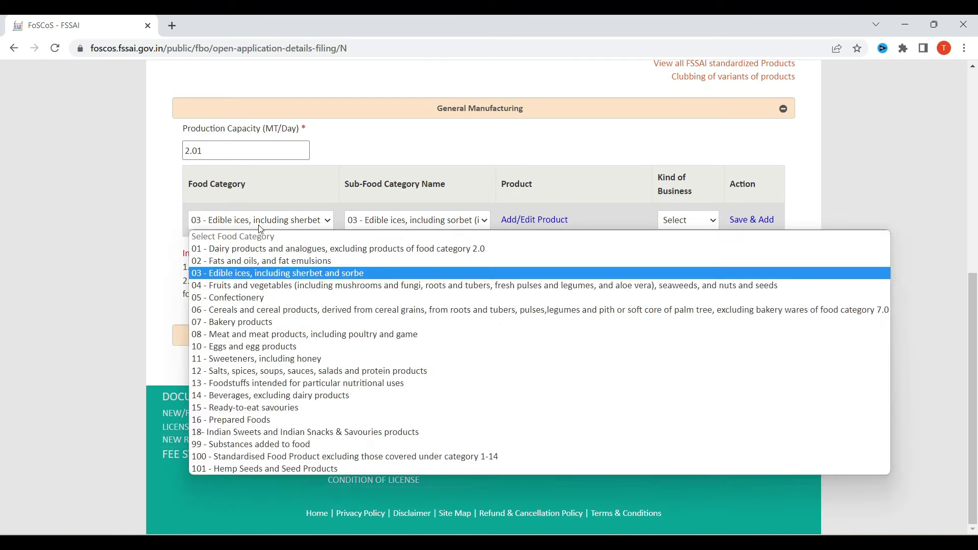
Step: Set Food Category 04 - Fruits and vegetables with sub-category 04.1 - Fruits
{"action": "left_click", "coordinate": [261, 286]}
{"action": "left_click", "coordinate": [394, 221]}
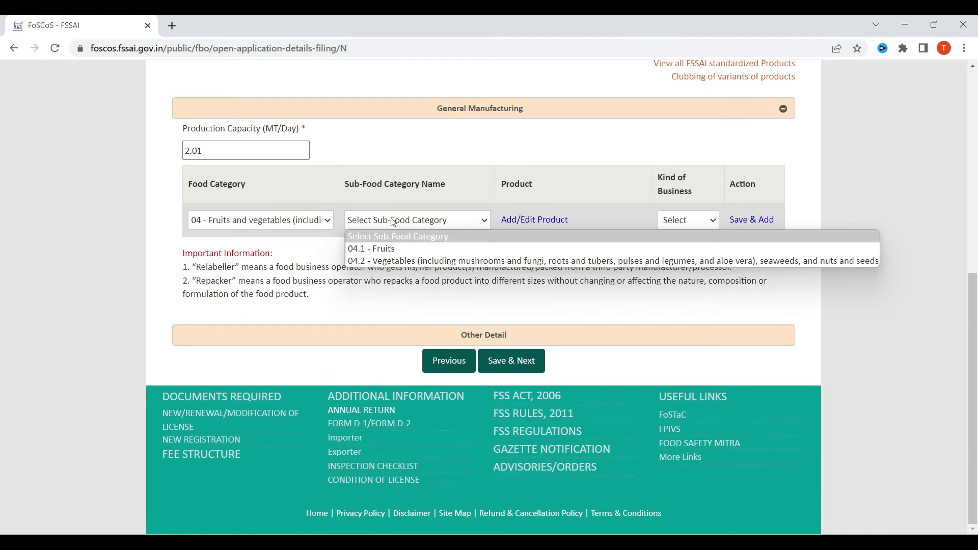
{"action": "left_click", "coordinate": [397, 250]}
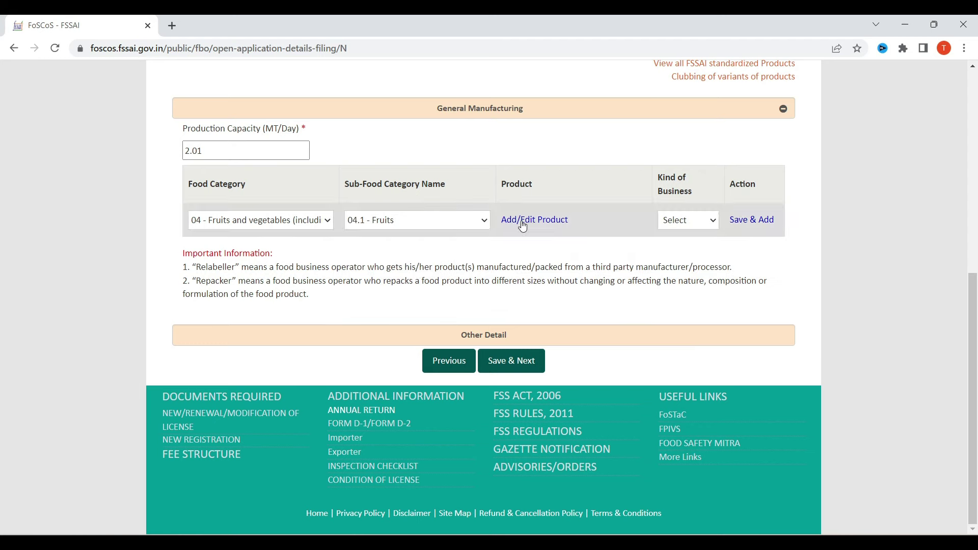
Step: Read through the fruit product list and close it without adding any
{"action": "left_click", "coordinate": [519, 220]}
{"action": "scroll", "coordinate": [397, 251], "scroll_direction": "down", "scroll_amount": 1}
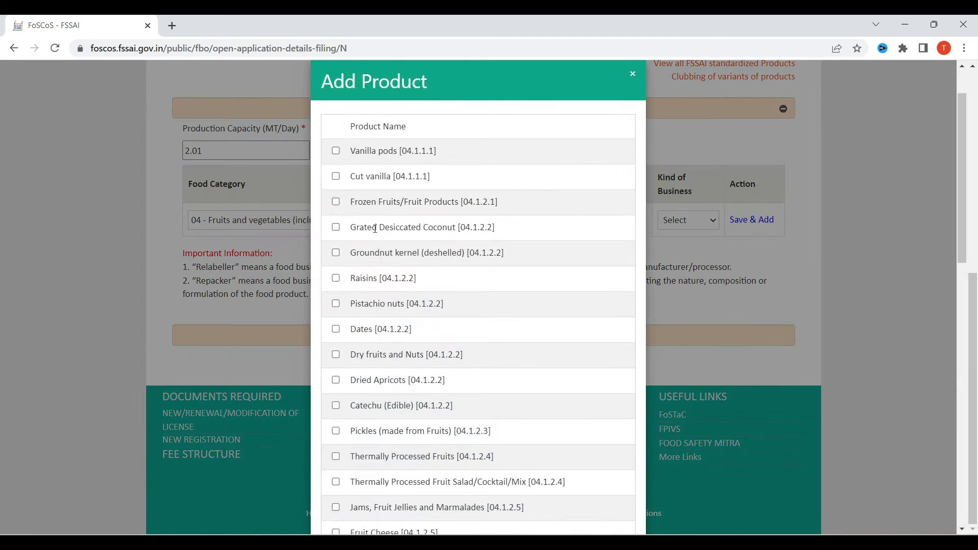
{"action": "scroll", "coordinate": [385, 279], "scroll_direction": "down", "scroll_amount": 2}
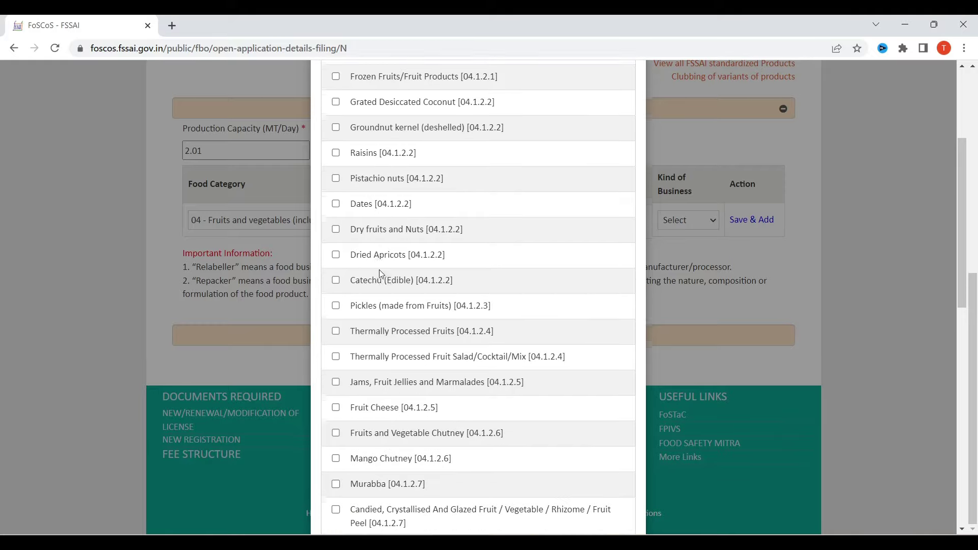
{"action": "left_click_drag", "start_coordinate": [358, 229], "coordinate": [389, 253]}
{"action": "scroll", "coordinate": [405, 297], "scroll_direction": "down", "scroll_amount": 2}
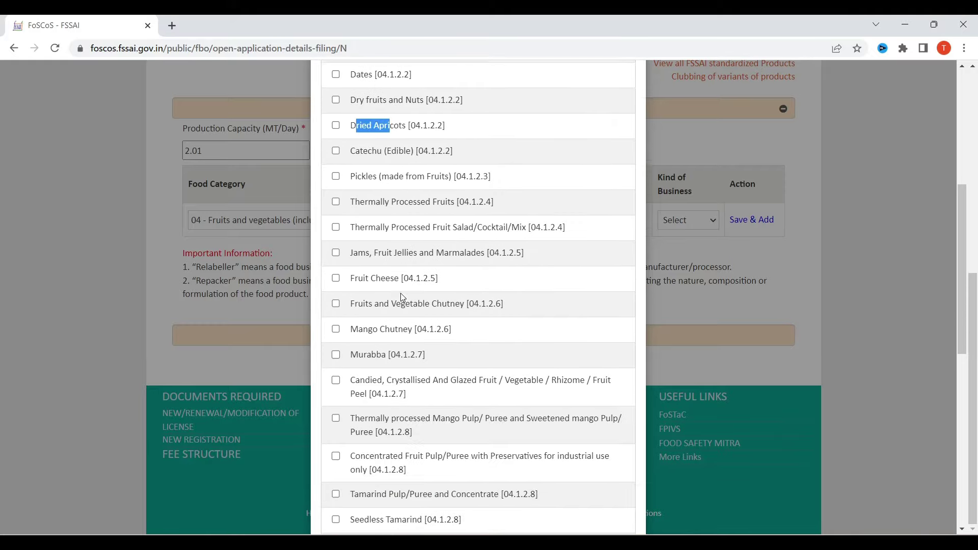
{"action": "left_click_drag", "start_coordinate": [352, 177], "coordinate": [390, 176]}
{"action": "left_click_drag", "start_coordinate": [351, 253], "coordinate": [380, 253]}
{"action": "scroll", "coordinate": [379, 295], "scroll_direction": "down", "scroll_amount": 1}
{"action": "left_click", "coordinate": [362, 215]}
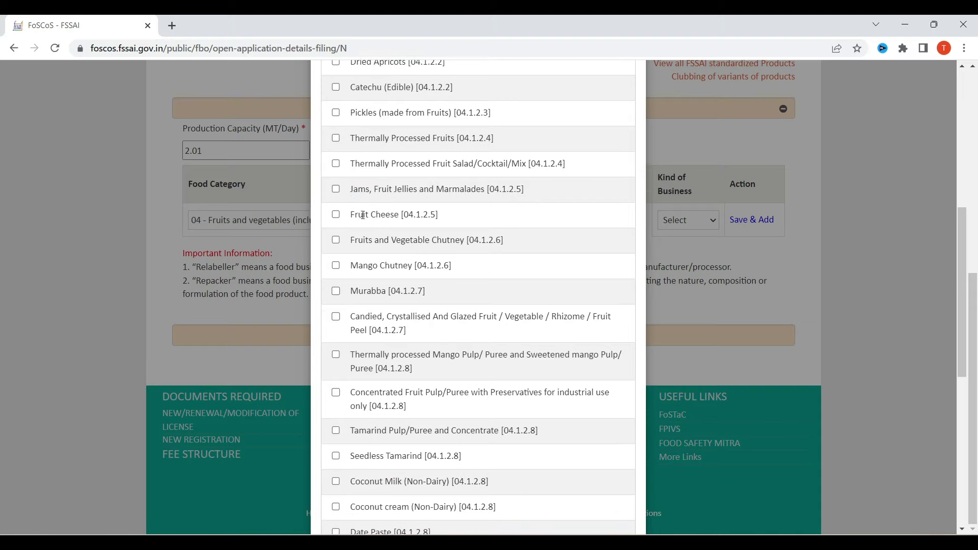
{"action": "left_click_drag", "start_coordinate": [359, 214], "coordinate": [404, 215]}
{"action": "left_click_drag", "start_coordinate": [364, 291], "coordinate": [379, 291]}
{"action": "scroll", "coordinate": [432, 356], "scroll_direction": "down", "scroll_amount": 8}
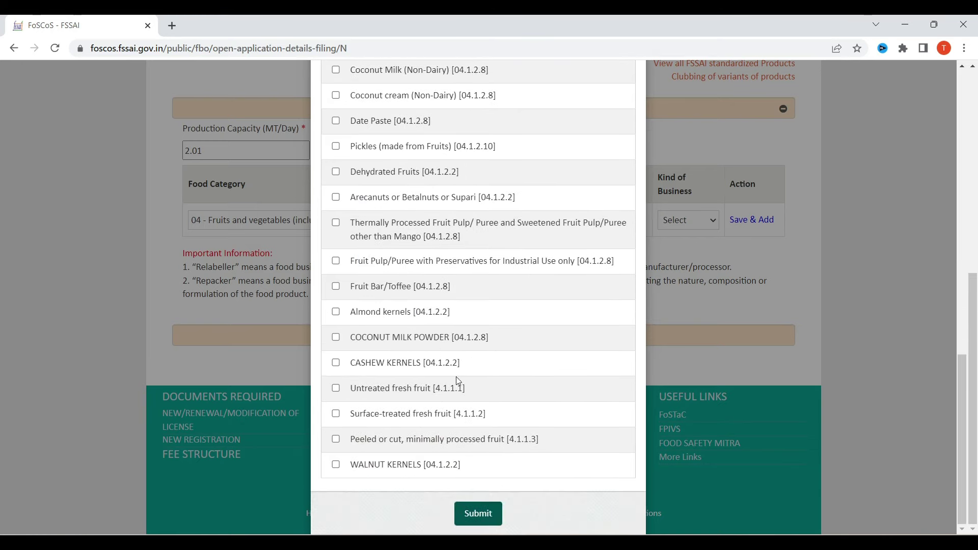
{"action": "scroll", "coordinate": [448, 381], "scroll_direction": "up", "scroll_amount": 15}
{"action": "left_click", "coordinate": [632, 137]}
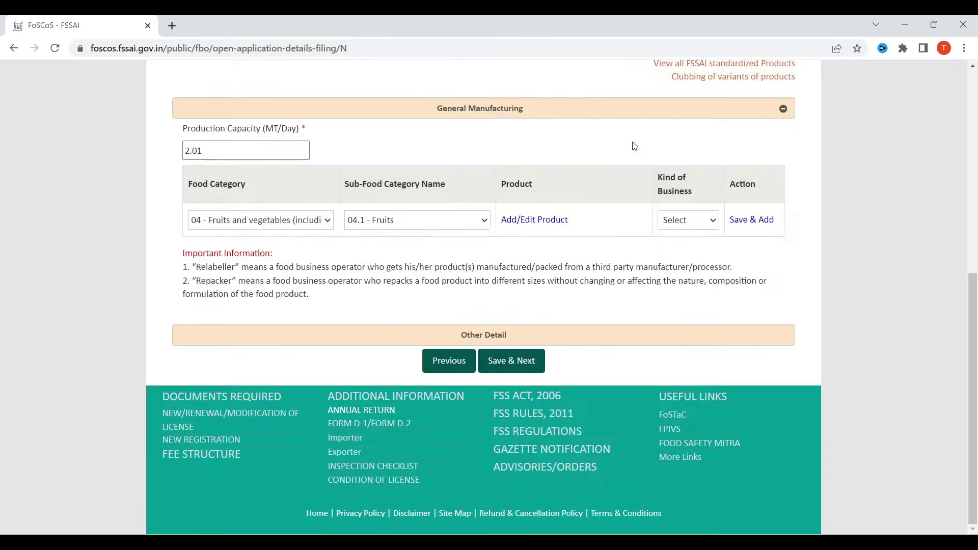
Step: Set Food Category 05 - Confectionery with sub-category 05.2 and close its product list unadded
{"action": "left_click", "coordinate": [288, 219]}
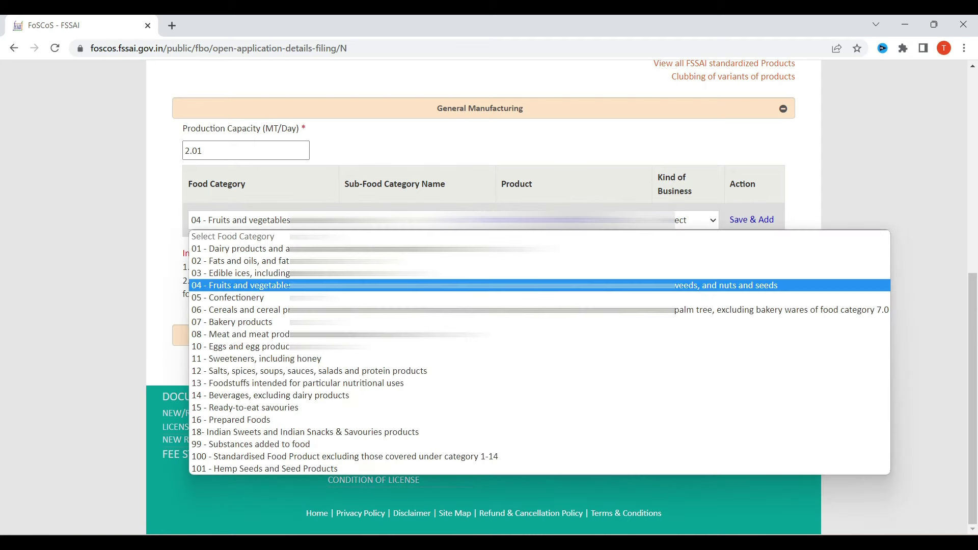
{"action": "left_click", "coordinate": [238, 304]}
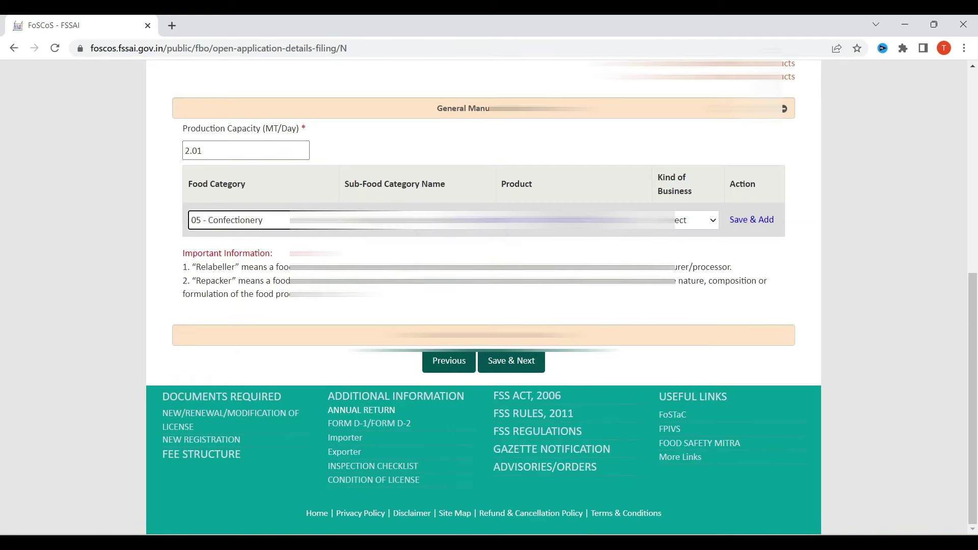
{"action": "left_click", "coordinate": [387, 219]}
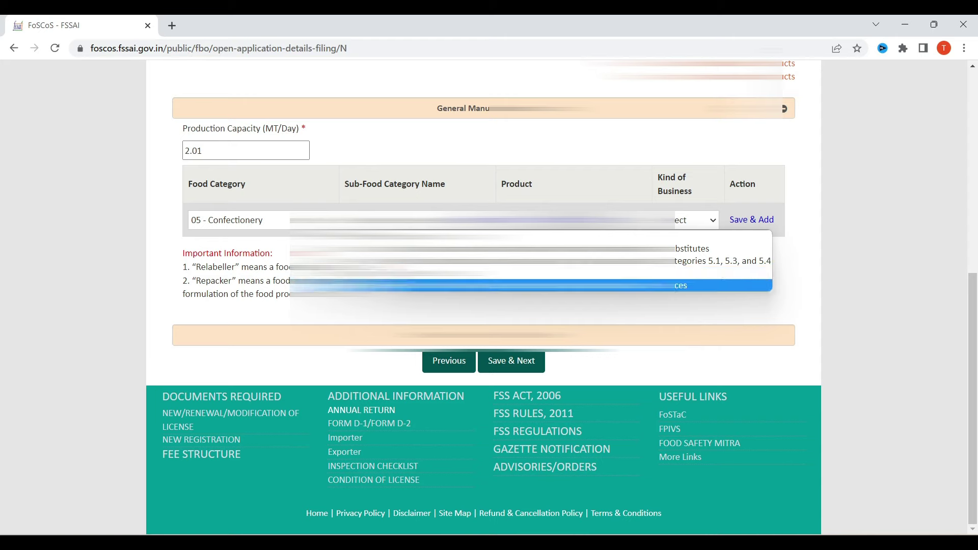
{"action": "key", "text": "Return"}
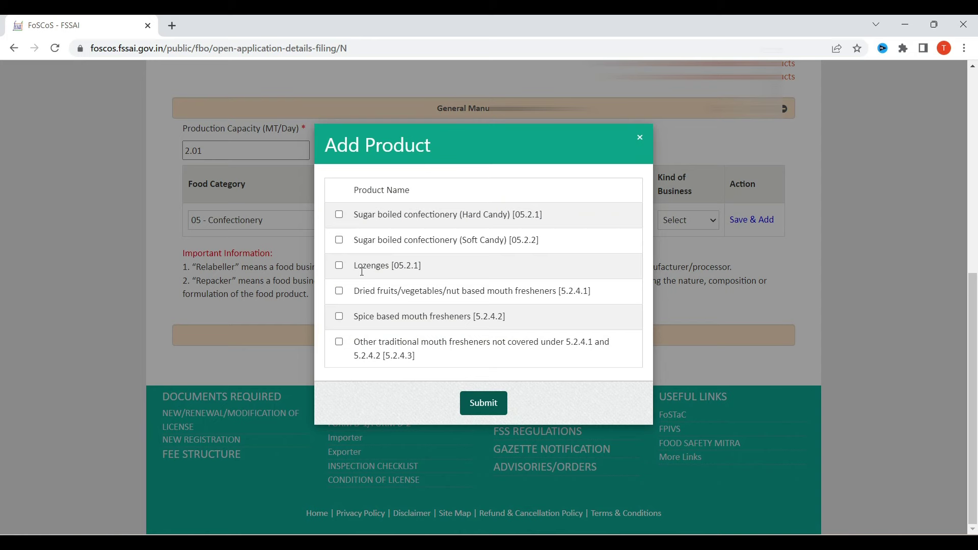
{"action": "left_click", "coordinate": [650, 148]}
{"action": "left_click", "coordinate": [289, 225]}
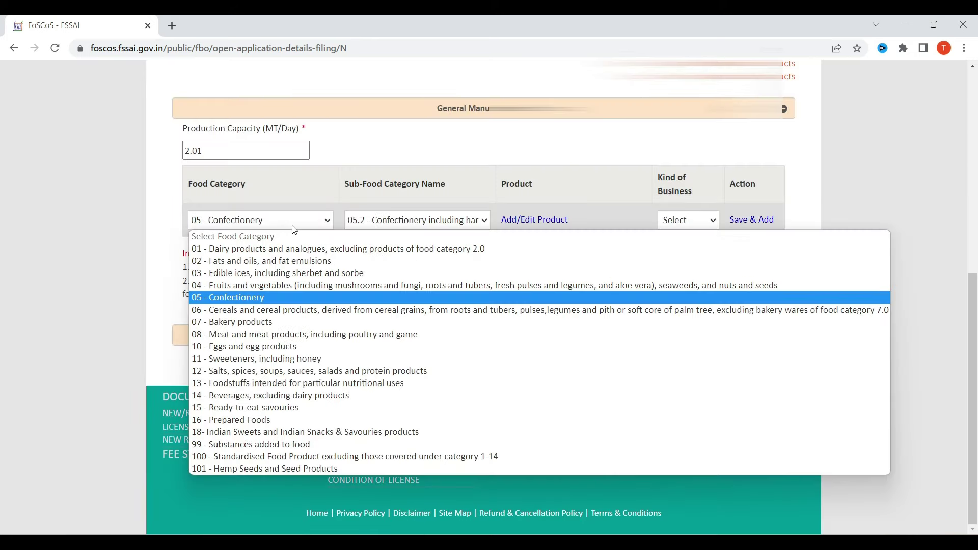
Step: Set category 06 with sub-category 06.3 Breakfast cereals and review its products without adding
{"action": "left_click", "coordinate": [254, 309]}
{"action": "left_click", "coordinate": [404, 220]}
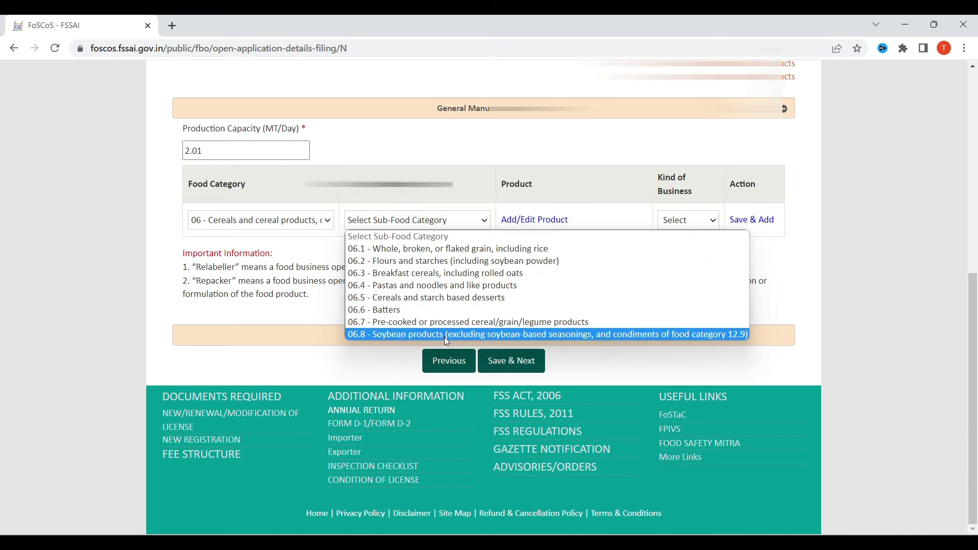
{"action": "left_click", "coordinate": [450, 273]}
{"action": "left_click", "coordinate": [528, 224]}
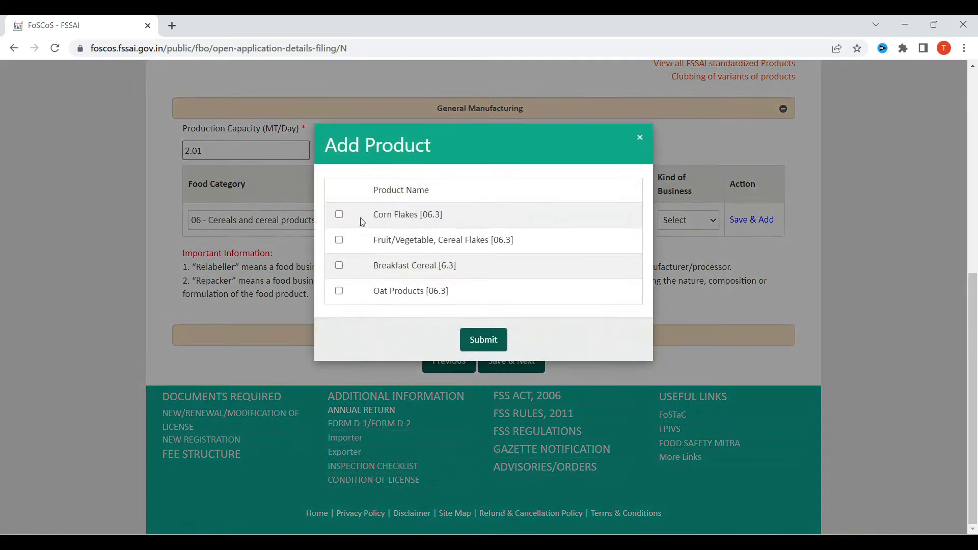
{"action": "left_click", "coordinate": [640, 138]}
Step: Set category 07 - Bakery products with sub-category 07.1 and review its bread products unadded
{"action": "left_click", "coordinate": [300, 222]}
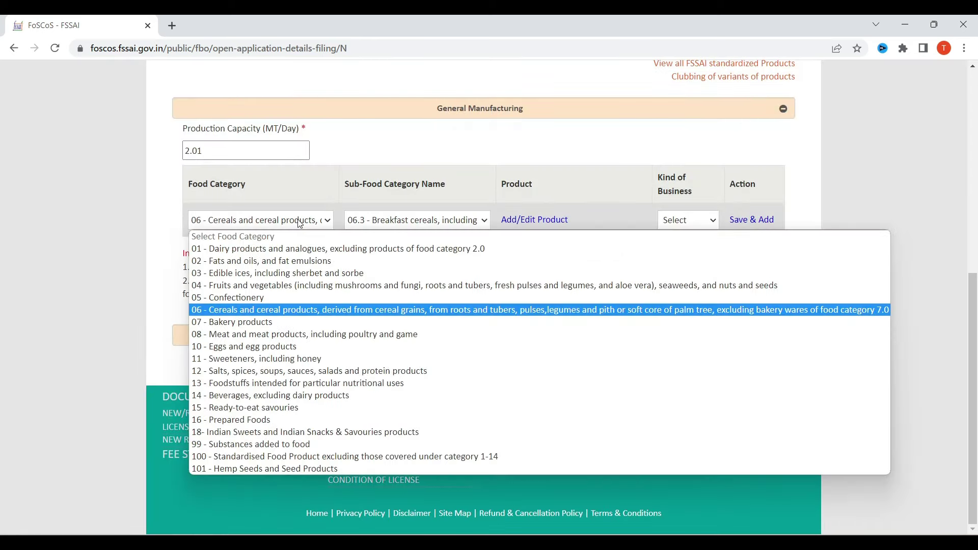
{"action": "left_click", "coordinate": [263, 320]}
{"action": "left_click", "coordinate": [406, 220]}
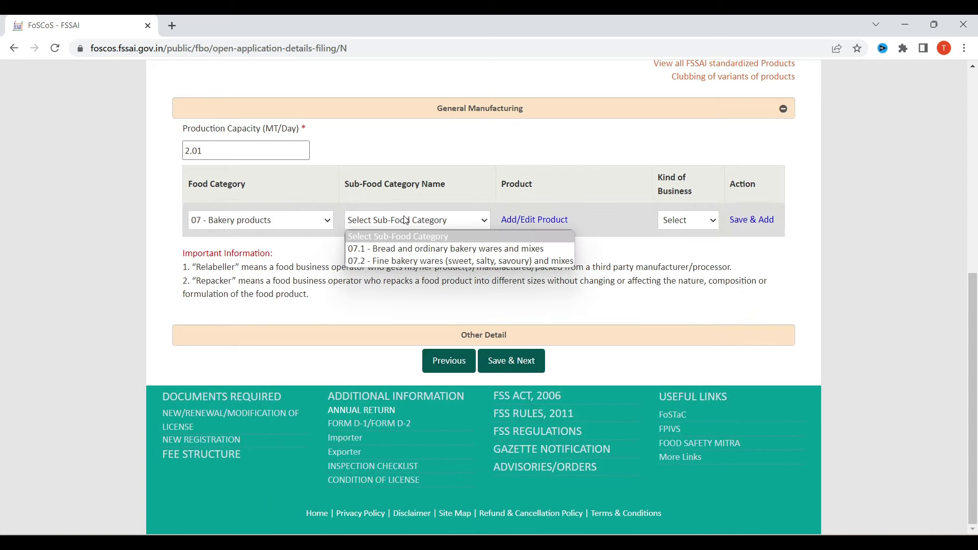
{"action": "left_click", "coordinate": [411, 249]}
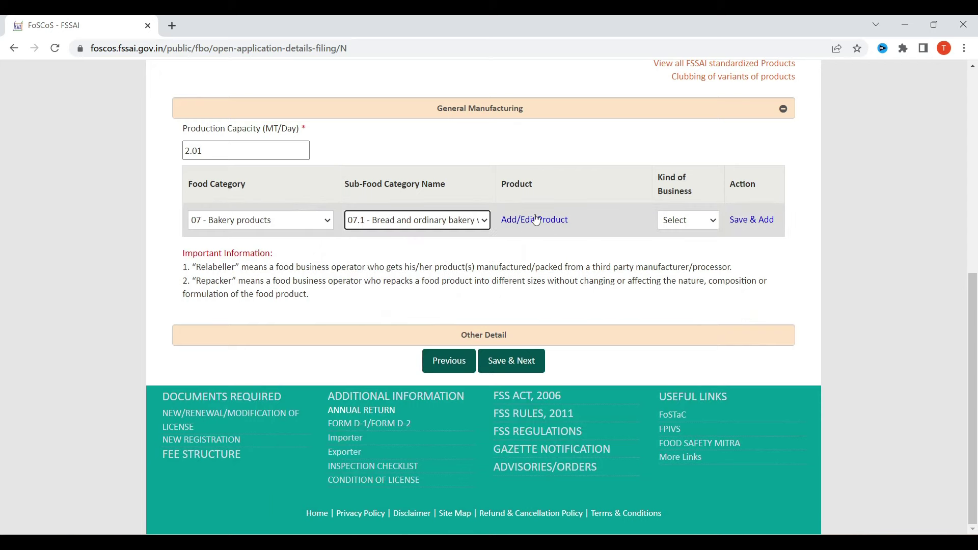
{"action": "left_click", "coordinate": [534, 221]}
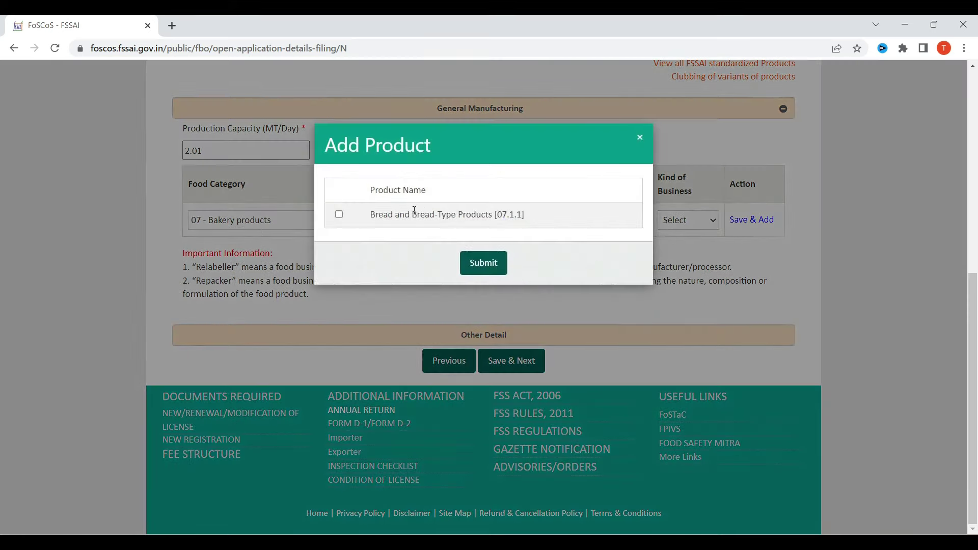
{"action": "left_click", "coordinate": [640, 138]}
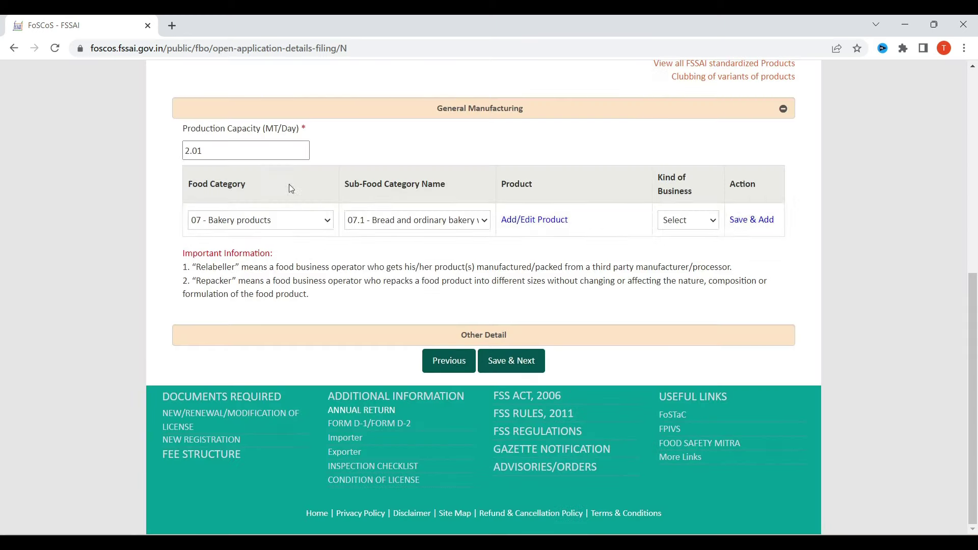
Step: Set Food Category 10 - Eggs and egg products with sub-category 10.4 egg-based desserts
{"action": "left_click", "coordinate": [274, 220]}
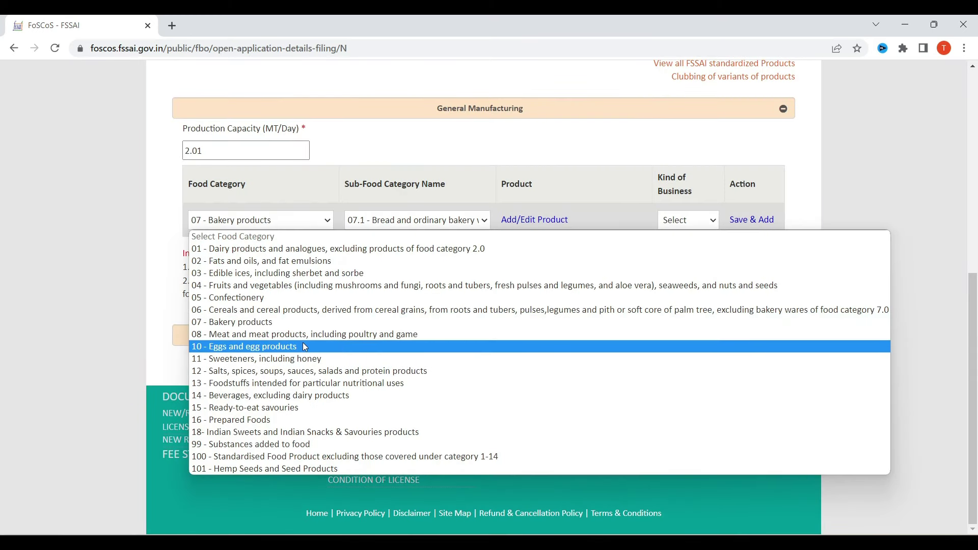
{"action": "left_click", "coordinate": [289, 347]}
{"action": "left_click", "coordinate": [386, 222]}
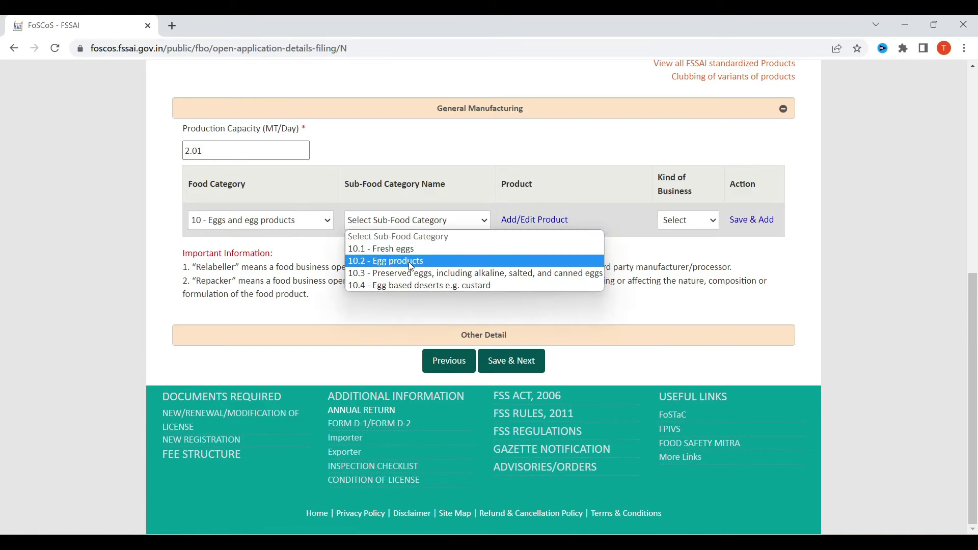
{"action": "left_click", "coordinate": [418, 286]}
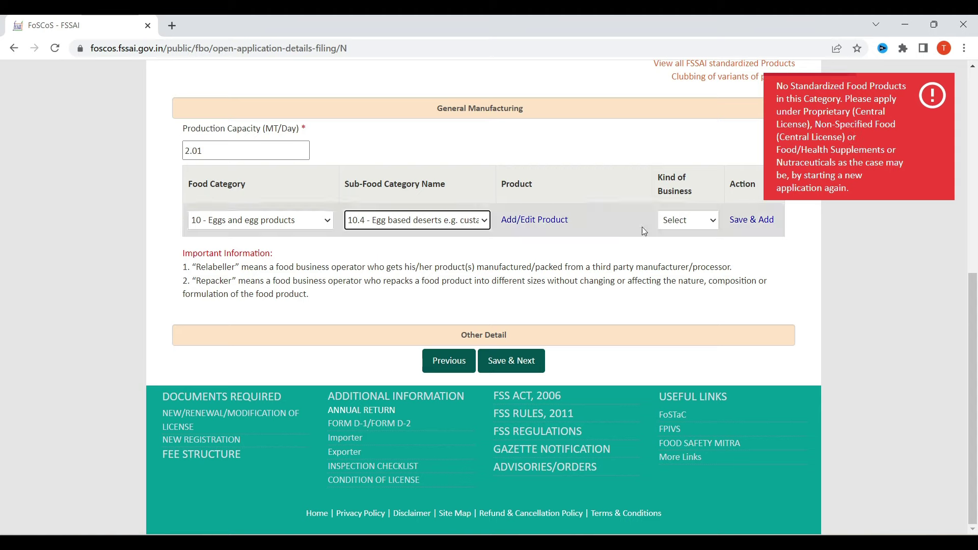
Step: Switch to category 11 - Sweeteners, sub-category 11.4, and try listing its products
{"action": "left_click", "coordinate": [286, 225]}
{"action": "left_click", "coordinate": [275, 359]}
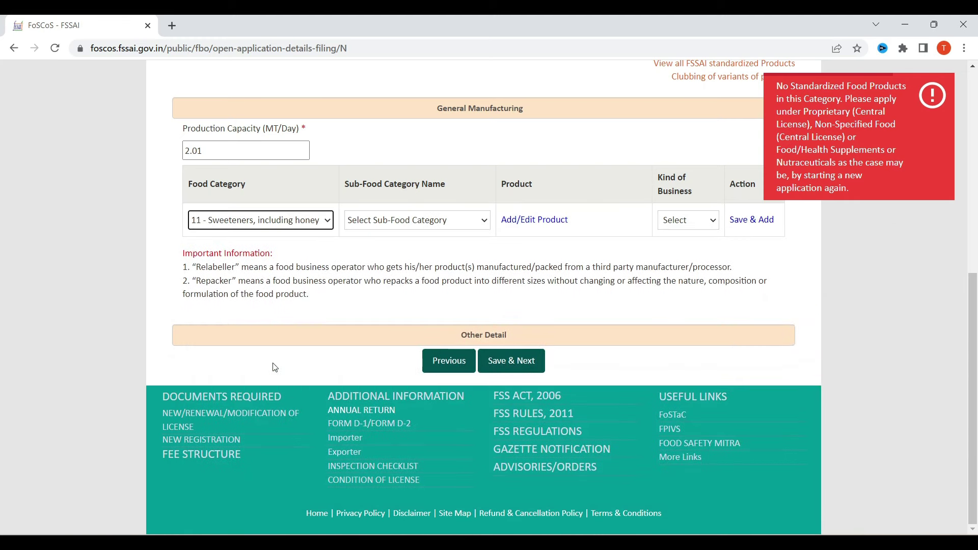
{"action": "left_click", "coordinate": [399, 224]}
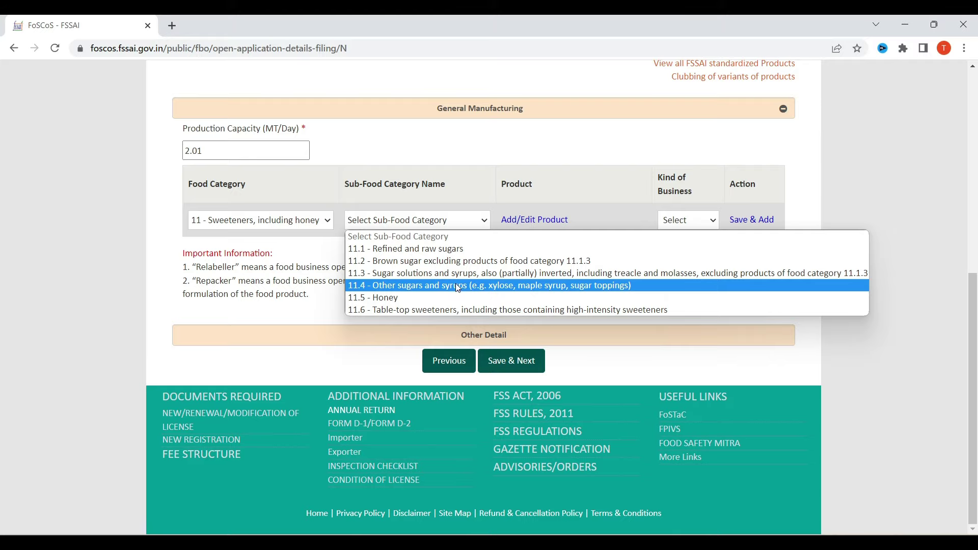
{"action": "left_click", "coordinate": [457, 288]}
{"action": "left_click", "coordinate": [555, 221]}
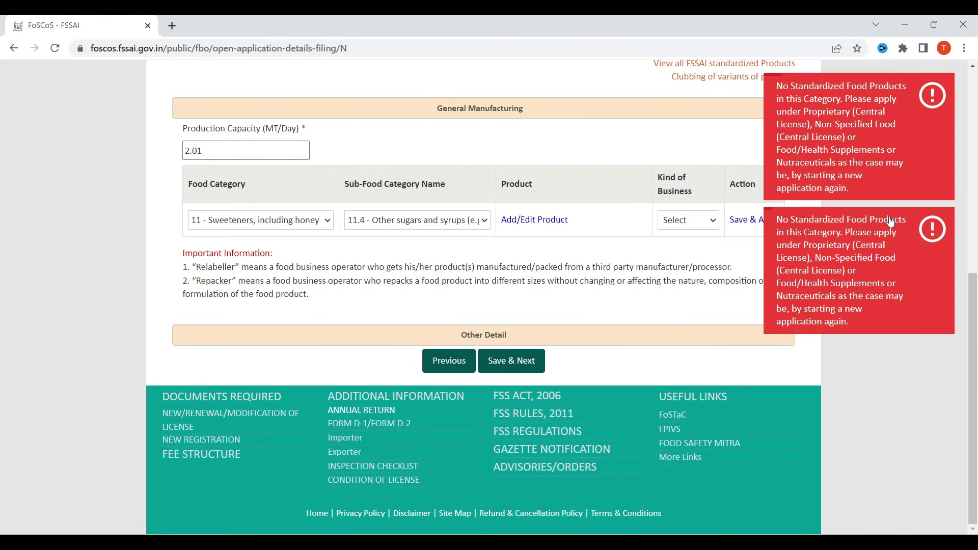
Step: Set the row to category 12 - Salts, spices, soups, sauces with sub-category 12.4 - Mustards
{"action": "left_click", "coordinate": [281, 223]}
{"action": "left_click", "coordinate": [246, 372]}
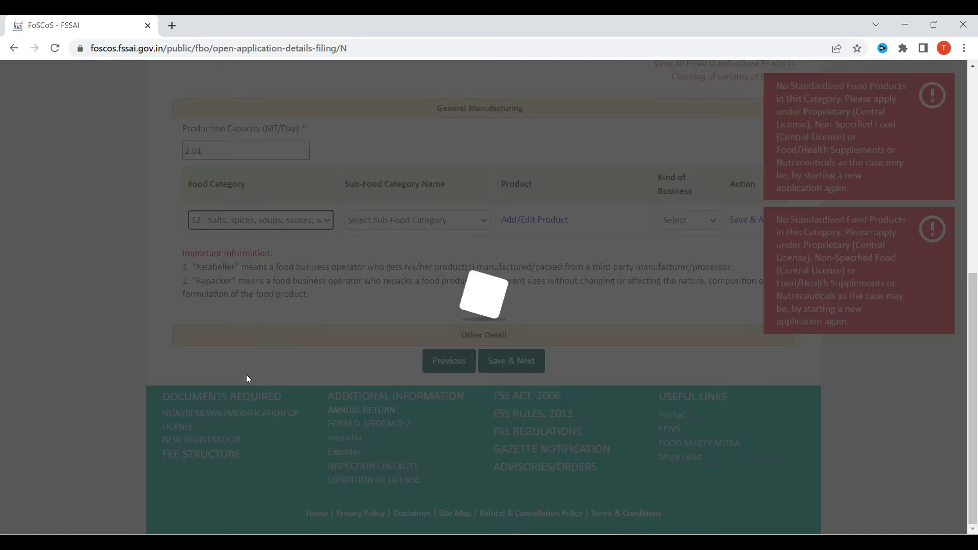
{"action": "left_click", "coordinate": [418, 220]}
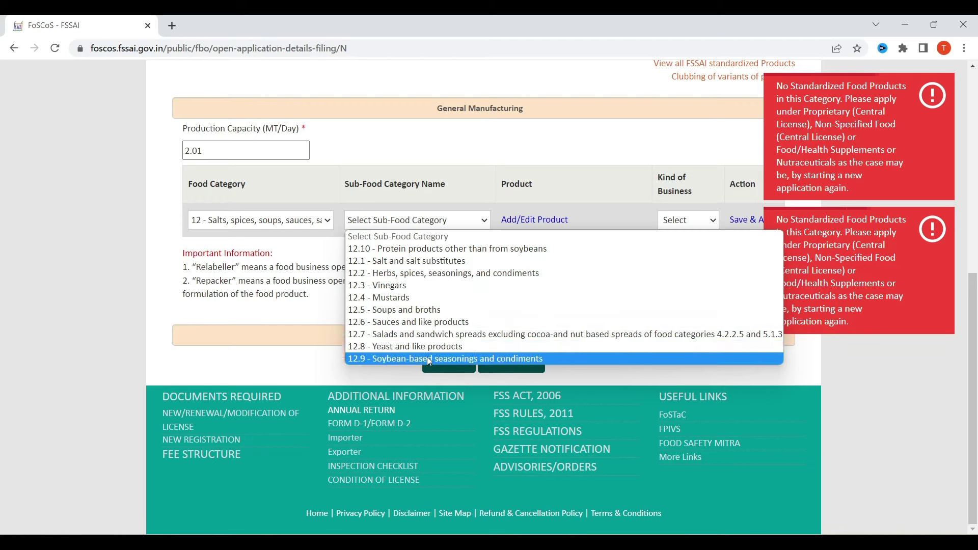
{"action": "left_click", "coordinate": [401, 302]}
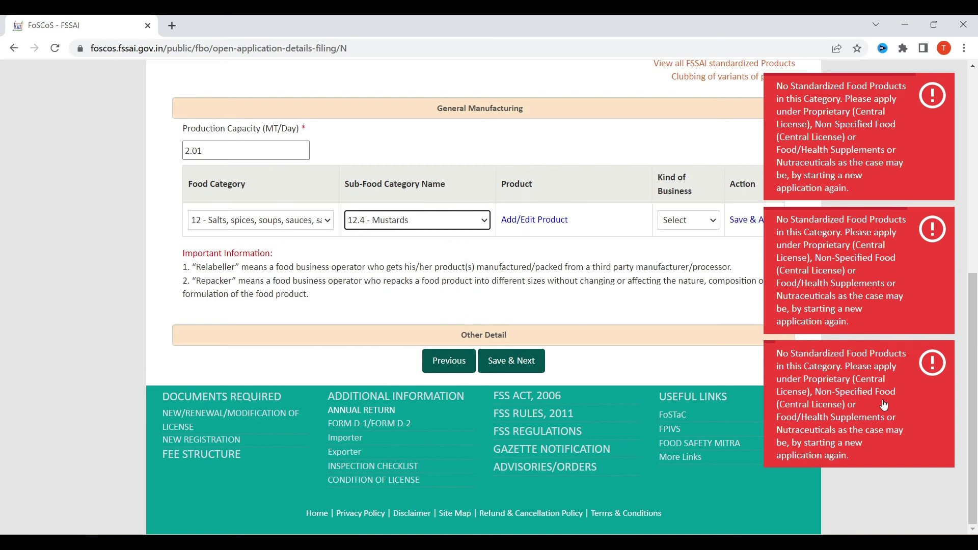
{"action": "left_click", "coordinate": [265, 221]}
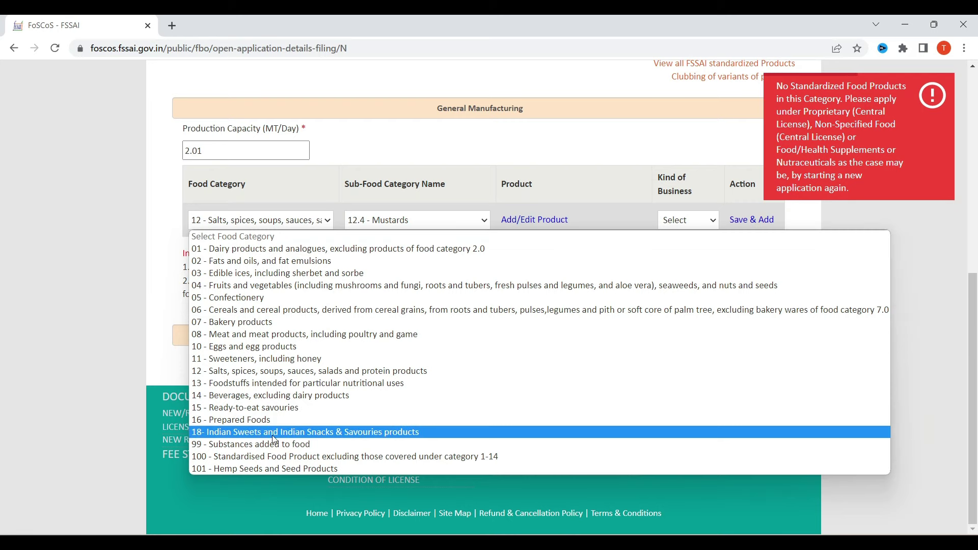
Step: Switch to category 18 with sub-category 18.2 Indian snacks & savouries, viewing its products without adding any
{"action": "left_click", "coordinate": [294, 432]}
{"action": "left_click", "coordinate": [437, 224]}
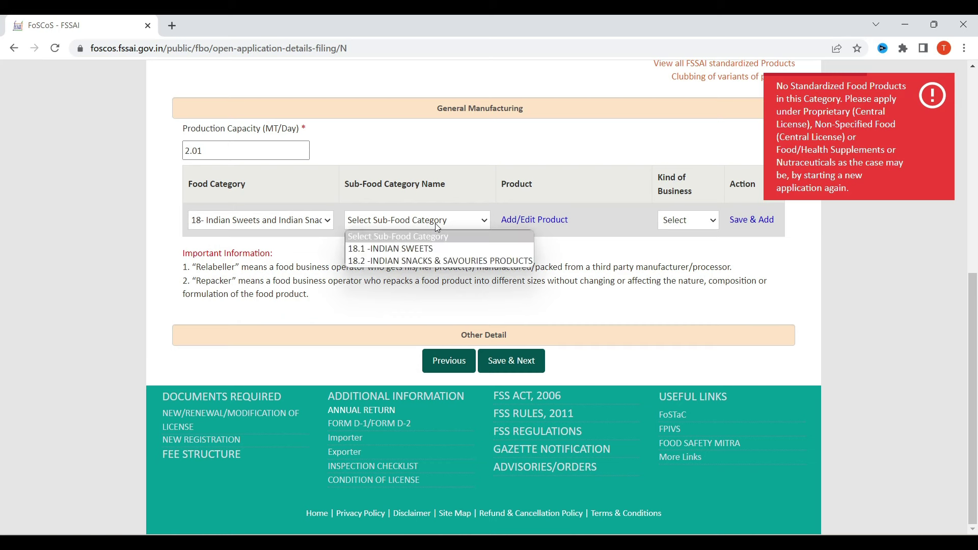
{"action": "left_click", "coordinate": [424, 261]}
{"action": "left_click", "coordinate": [534, 220]}
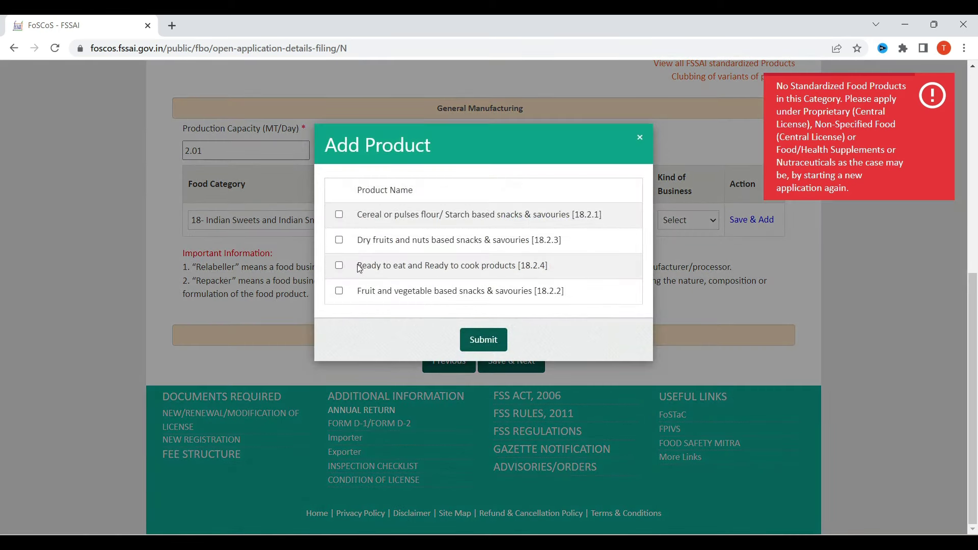
{"action": "left_click", "coordinate": [640, 137]}
{"action": "left_click", "coordinate": [264, 228]}
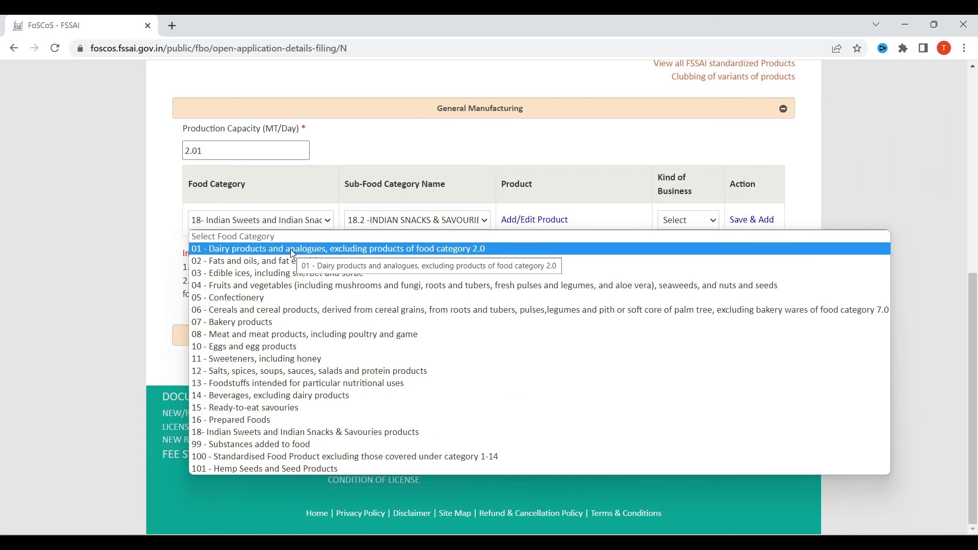
Step: Try category 04 Fruits and vegetables, then settle on 14 - Beverages with sub-category 14.1 soft beverages
{"action": "left_click", "coordinate": [310, 286]}
{"action": "left_click", "coordinate": [410, 225]}
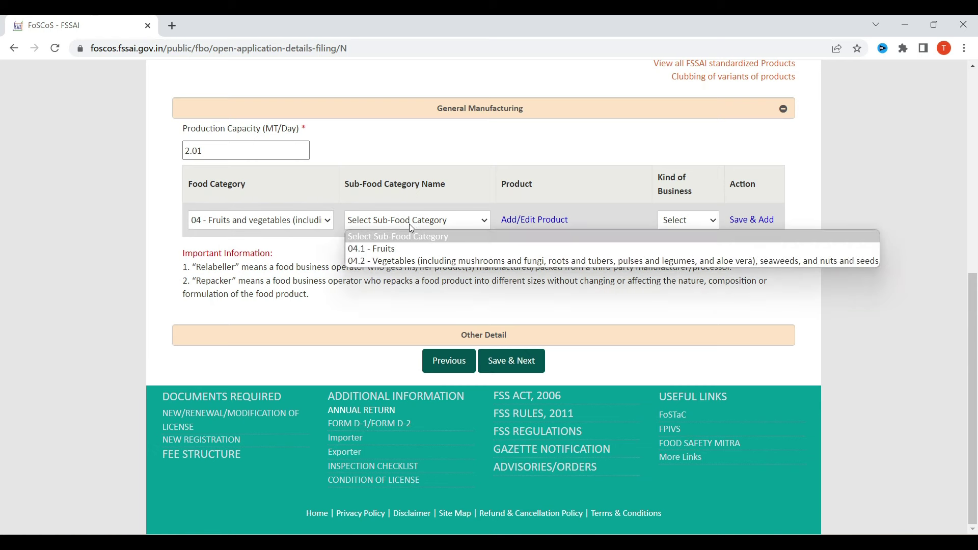
{"action": "left_click", "coordinate": [411, 228]}
{"action": "left_click", "coordinate": [279, 226]}
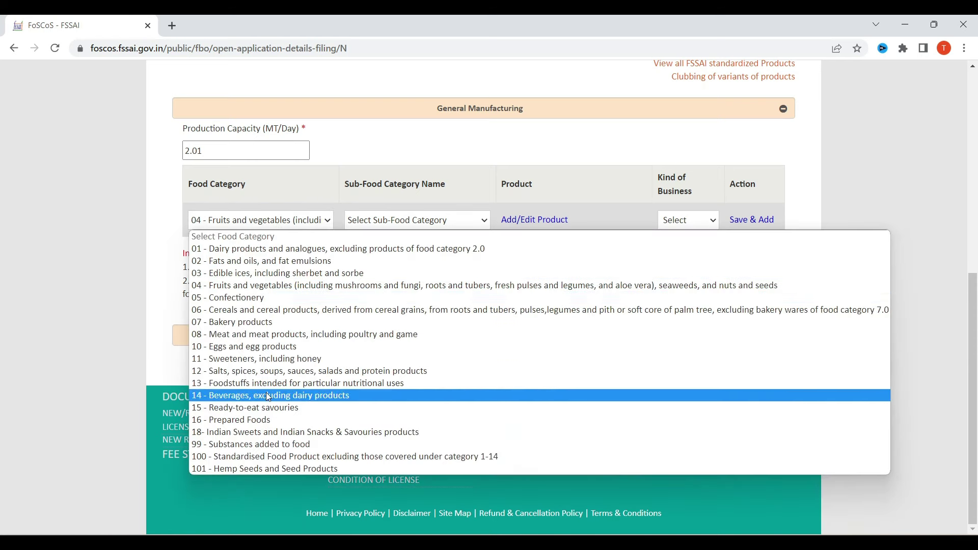
{"action": "left_click", "coordinate": [254, 395]}
{"action": "left_click", "coordinate": [423, 224]}
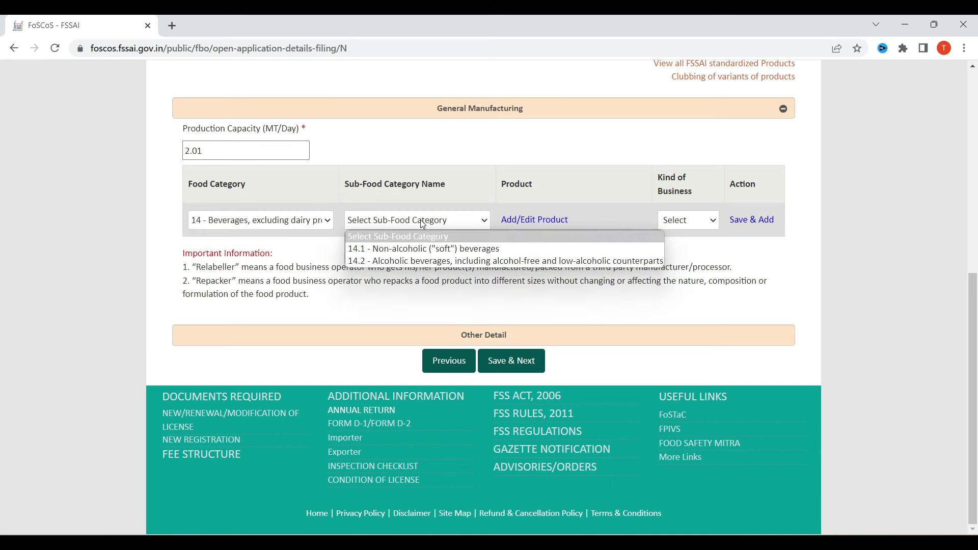
{"action": "left_click", "coordinate": [424, 248]}
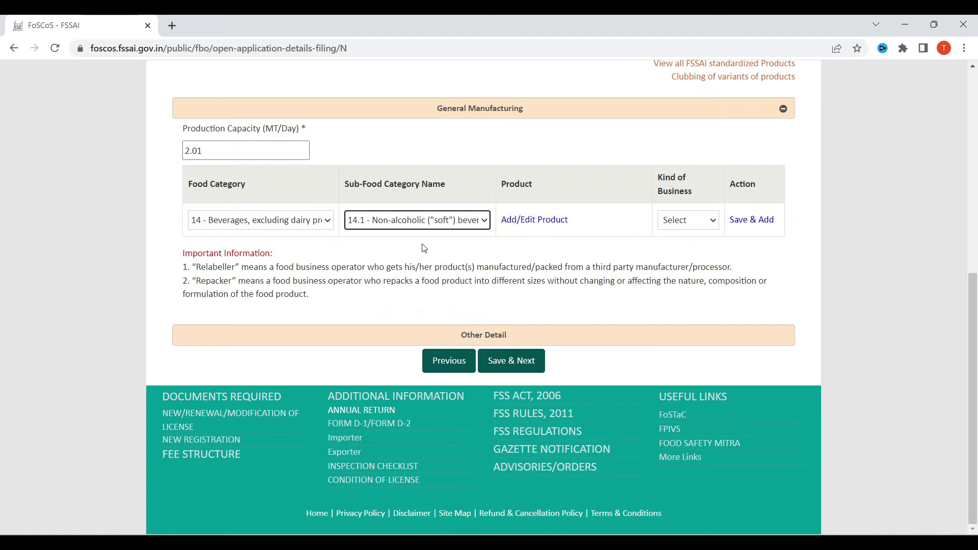
Step: In the 14.1 product list, tick Tea, Coffee and Instant Tea in Solid Form, then submit
{"action": "left_click", "coordinate": [537, 229]}
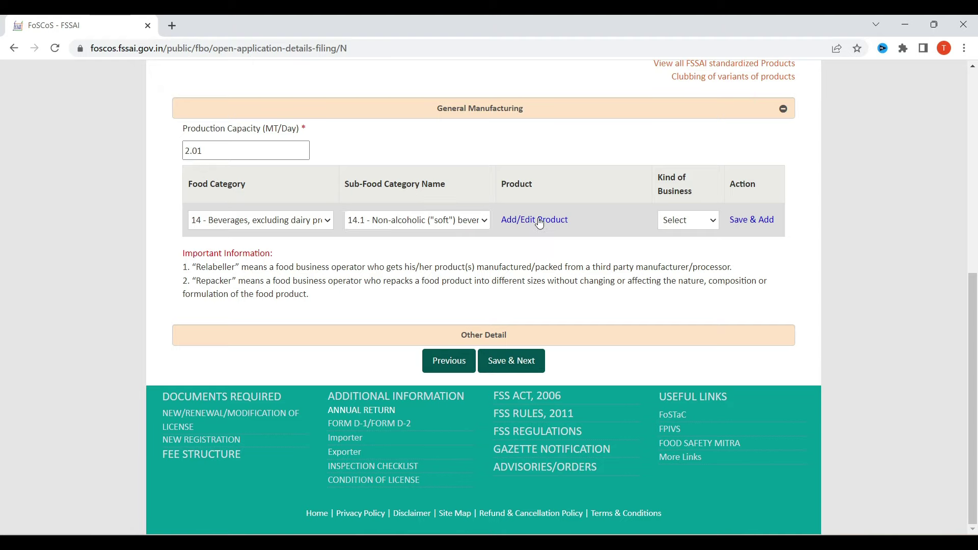
{"action": "scroll", "coordinate": [492, 380], "scroll_direction": "down", "scroll_amount": 5}
{"action": "scroll", "coordinate": [492, 380], "scroll_direction": "up", "scroll_amount": 5}
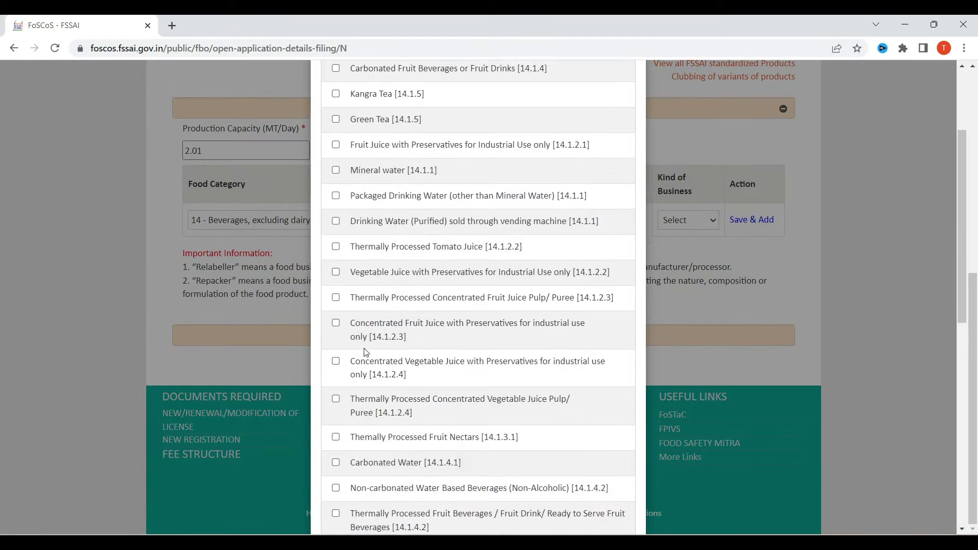
{"action": "scroll", "coordinate": [419, 269], "scroll_direction": "down", "scroll_amount": 1}
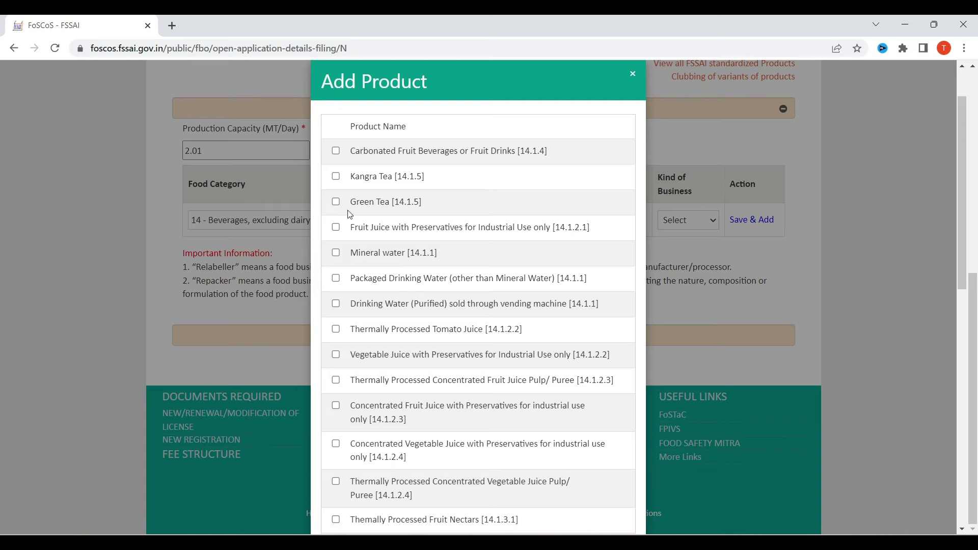
{"action": "scroll", "coordinate": [448, 240], "scroll_direction": "down", "scroll_amount": 8}
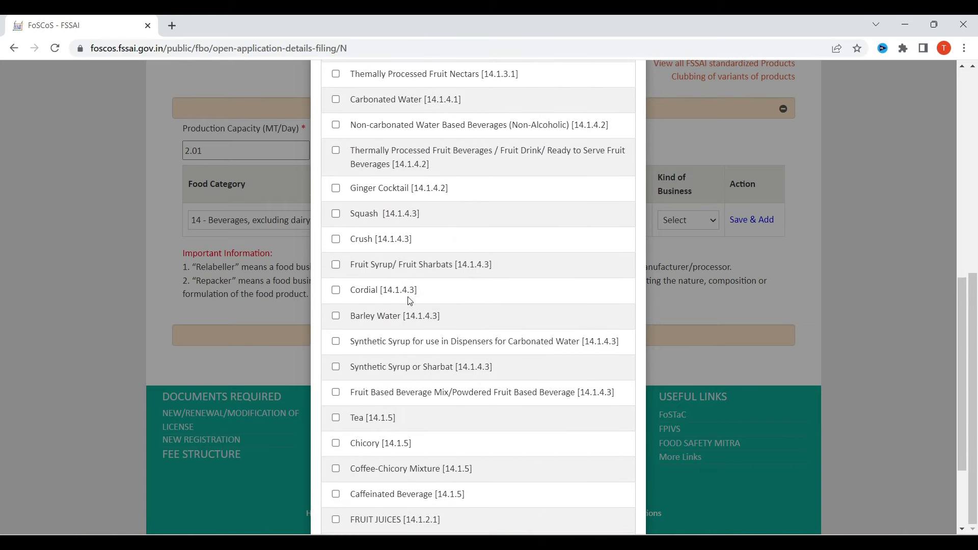
{"action": "scroll", "coordinate": [447, 398], "scroll_direction": "down", "scroll_amount": 3}
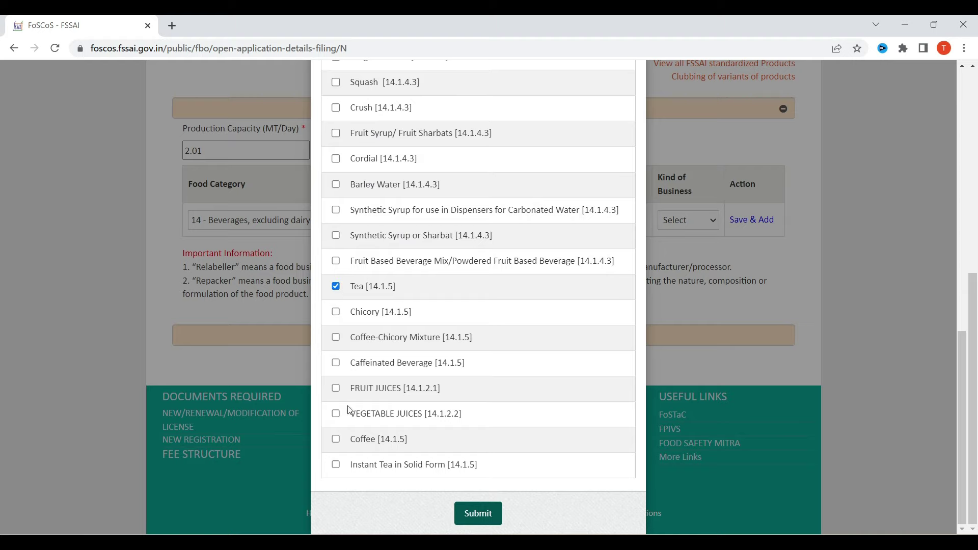
{"action": "left_click", "coordinate": [337, 439]}
{"action": "scroll", "coordinate": [455, 368], "scroll_direction": "up", "scroll_amount": 12}
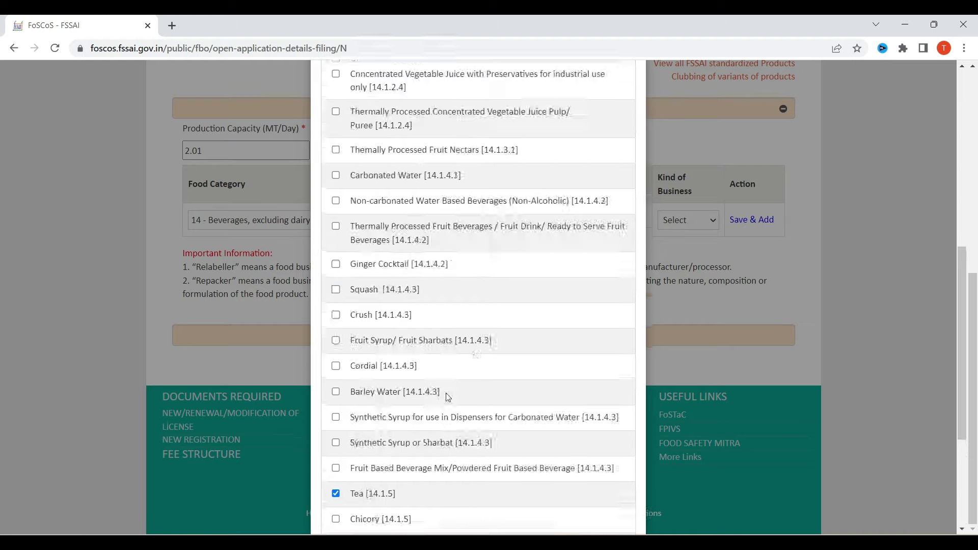
{"action": "scroll", "coordinate": [484, 433], "scroll_direction": "down", "scroll_amount": 10}
{"action": "scroll", "coordinate": [505, 483], "scroll_direction": "down", "scroll_amount": 2}
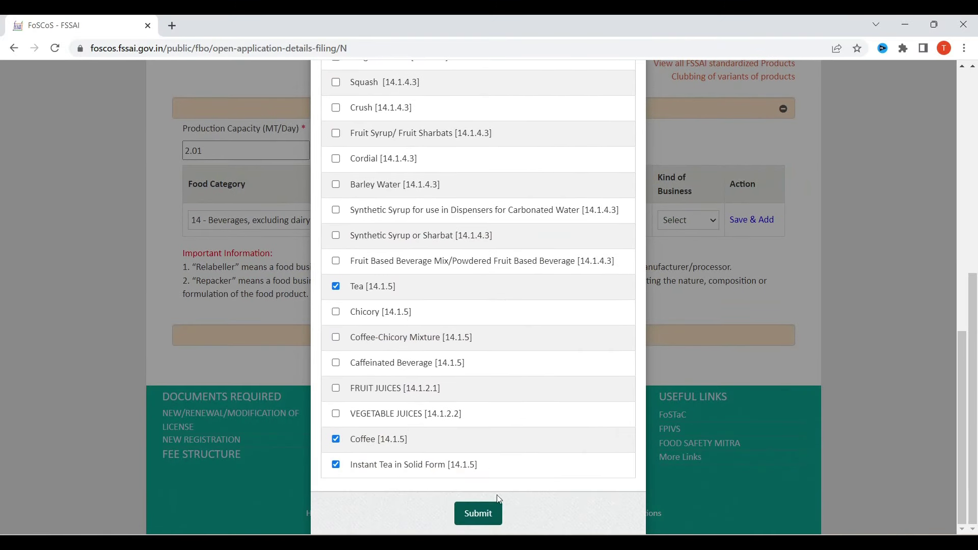
{"action": "left_click", "coordinate": [478, 513]}
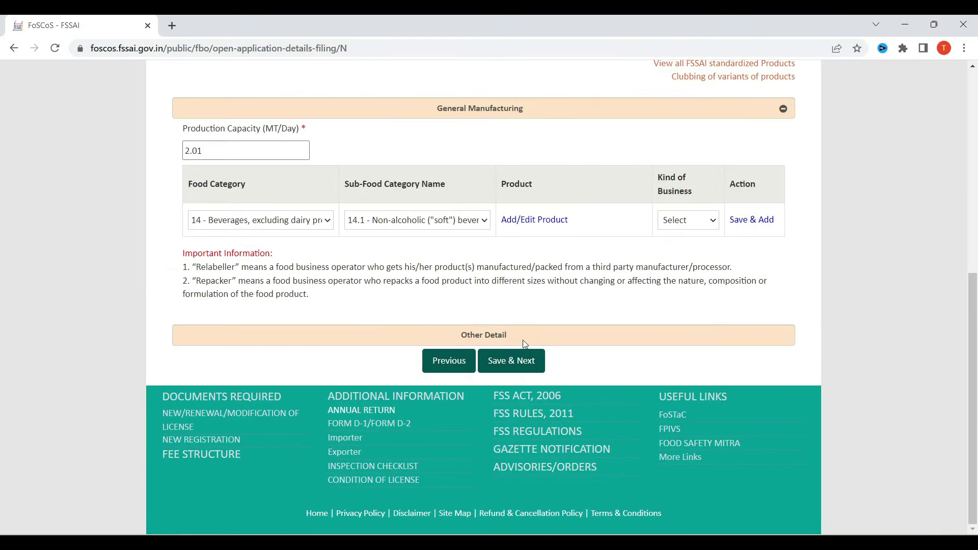
Step: Expand Other Detail and attempt Save & Next, then reopen General Manufacturing after the add-and-verify warning
{"action": "left_click", "coordinate": [523, 341]}
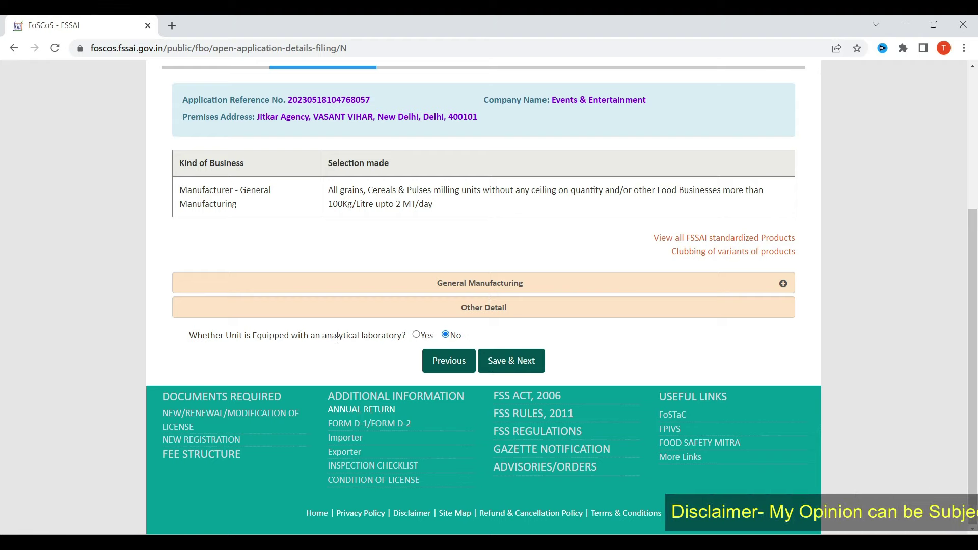
{"action": "left_click_drag", "start_coordinate": [325, 338], "coordinate": [332, 347]}
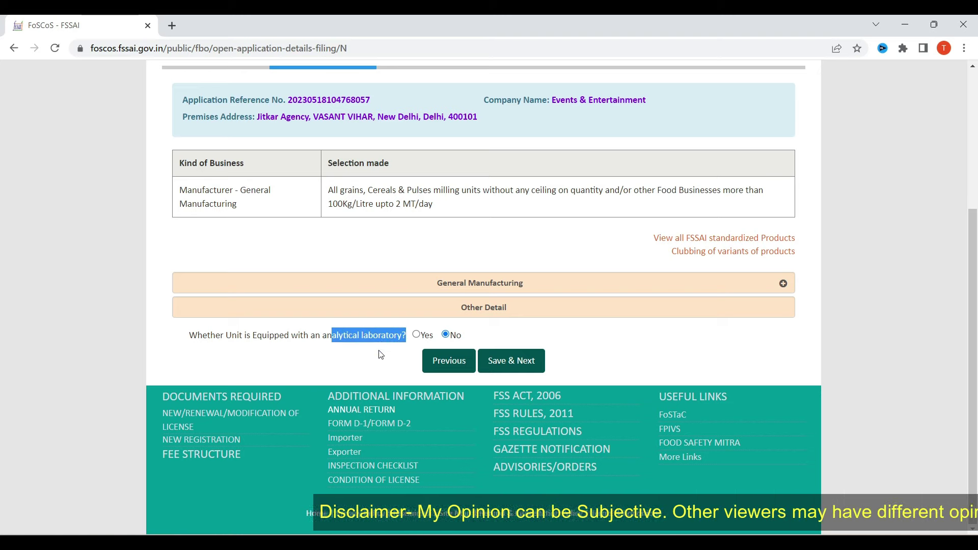
{"action": "left_click", "coordinate": [511, 360]}
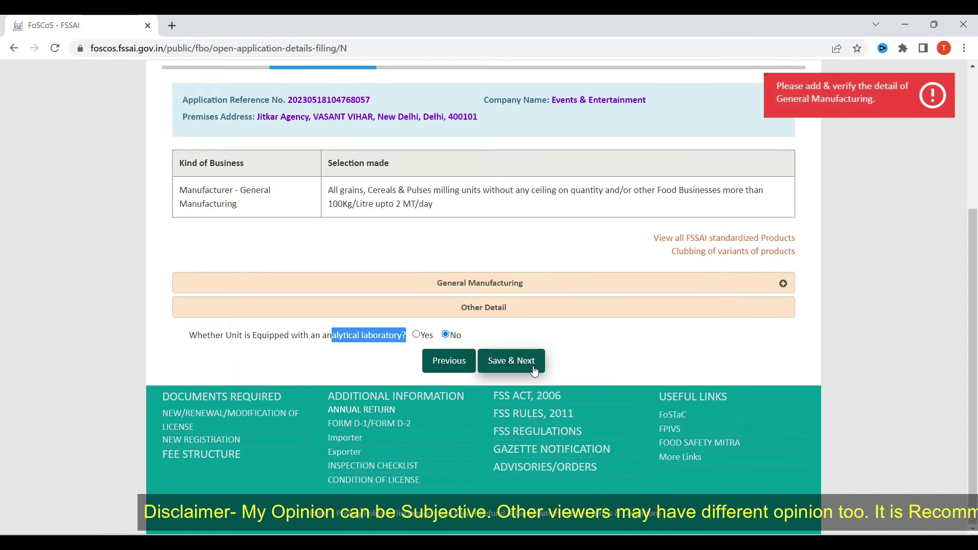
{"action": "left_click", "coordinate": [527, 285]}
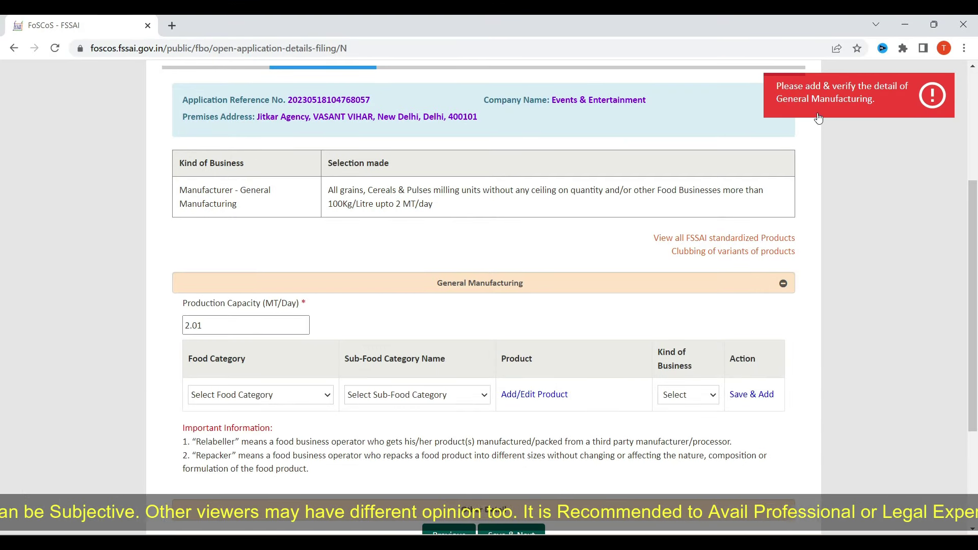
{"action": "scroll", "coordinate": [476, 342], "scroll_direction": "down", "scroll_amount": 3}
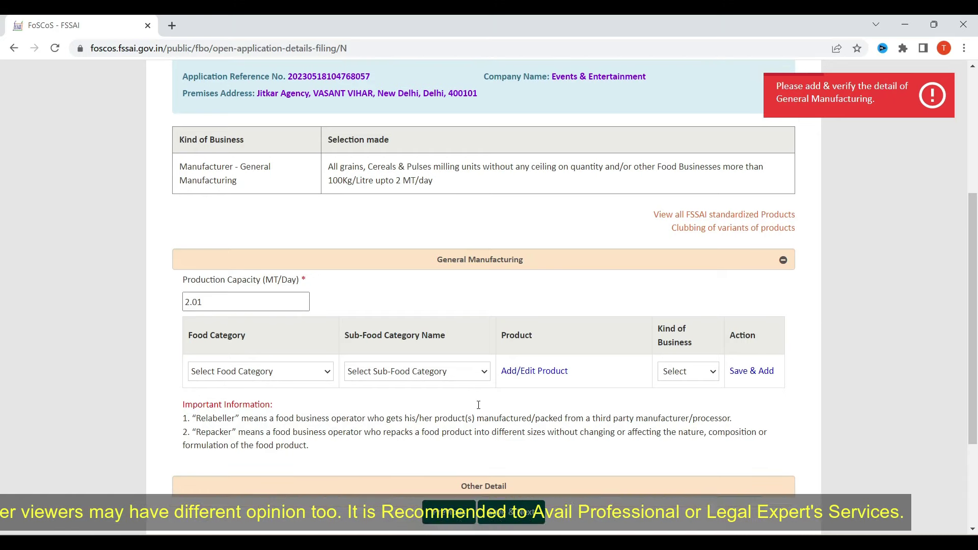
Step: Choose category 14 with sub-category 14.1 and submit Green Tea, Coffee and Instant Tea in Solid Form
{"action": "left_click", "coordinate": [260, 220]}
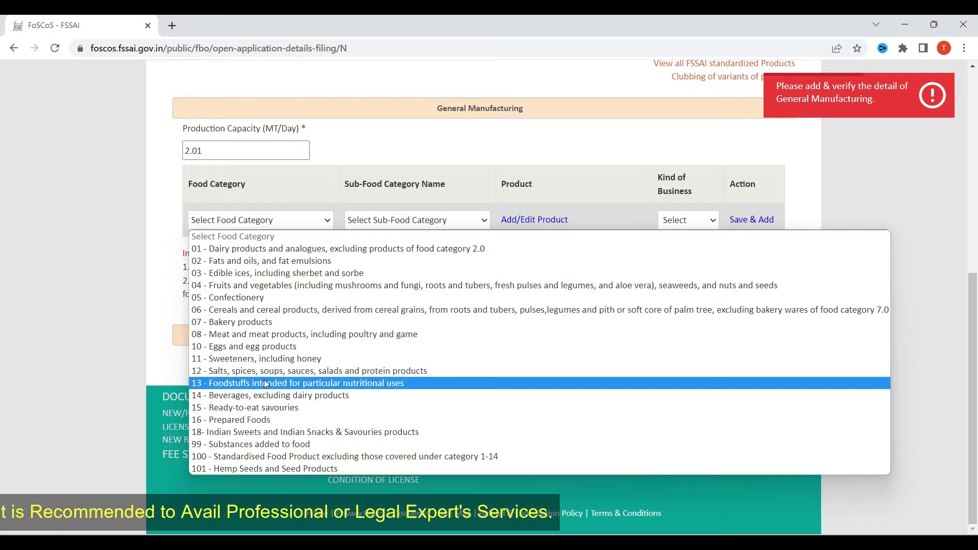
{"action": "left_click", "coordinate": [265, 398]}
{"action": "left_click", "coordinate": [429, 225]}
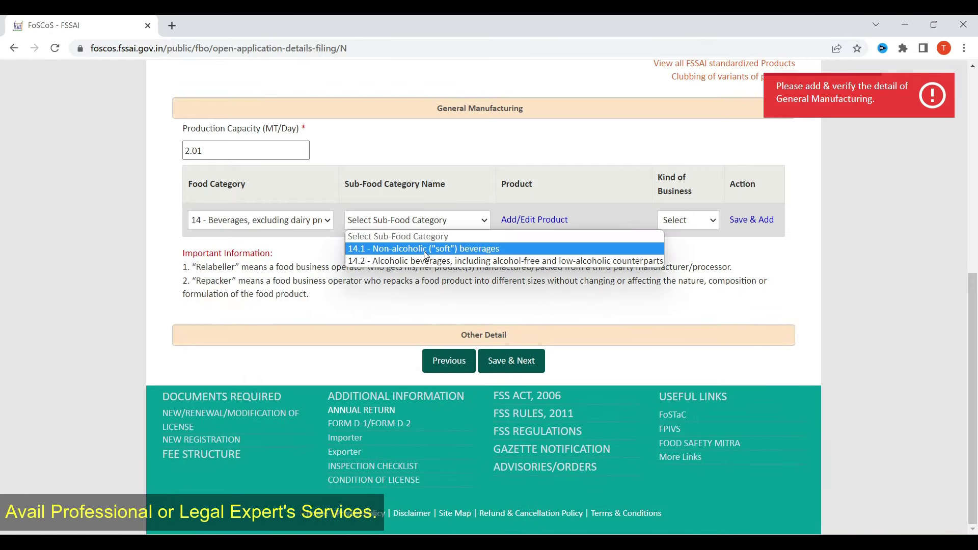
{"action": "left_click", "coordinate": [424, 248]}
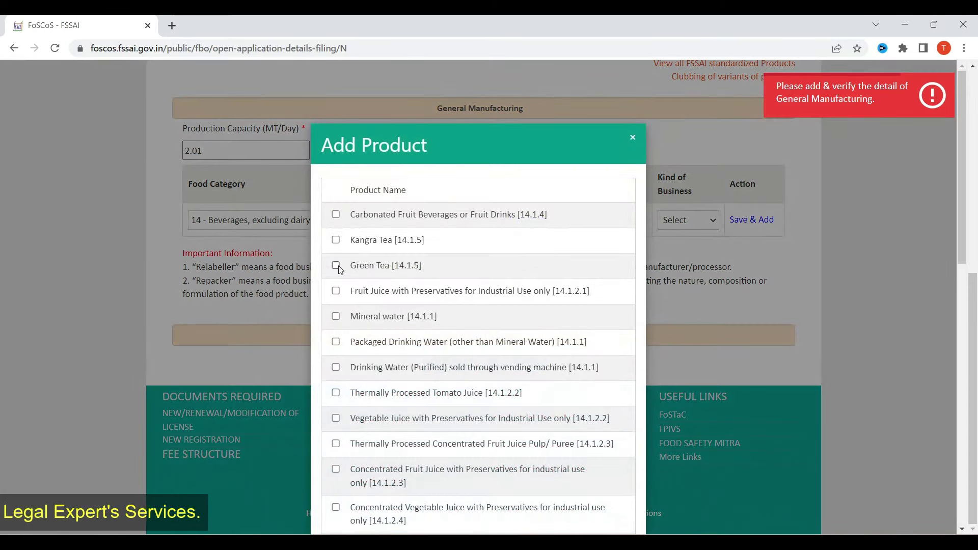
{"action": "left_click", "coordinate": [337, 265]}
{"action": "scroll", "coordinate": [367, 270], "scroll_direction": "down", "scroll_amount": 10}
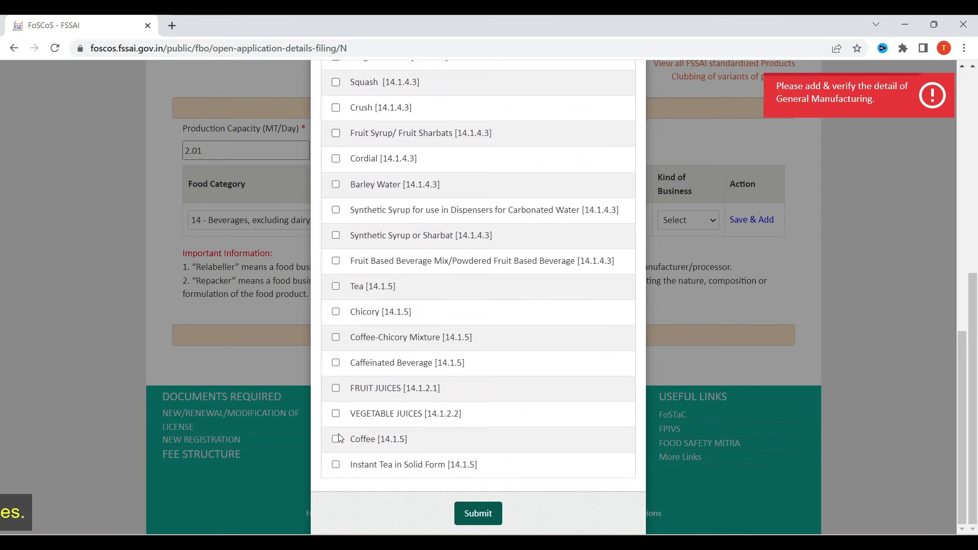
{"action": "left_click", "coordinate": [335, 439]}
{"action": "left_click", "coordinate": [335, 465]}
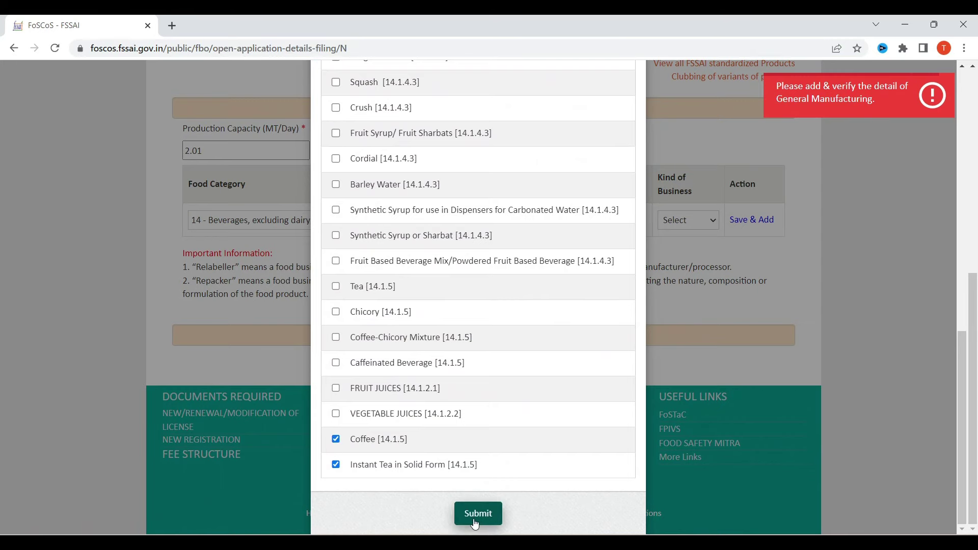
{"action": "left_click", "coordinate": [474, 519]}
Step: Set Kind of Business to Manufacturer, save the products to the table, and proceed with Save & Next
{"action": "left_click", "coordinate": [687, 220]}
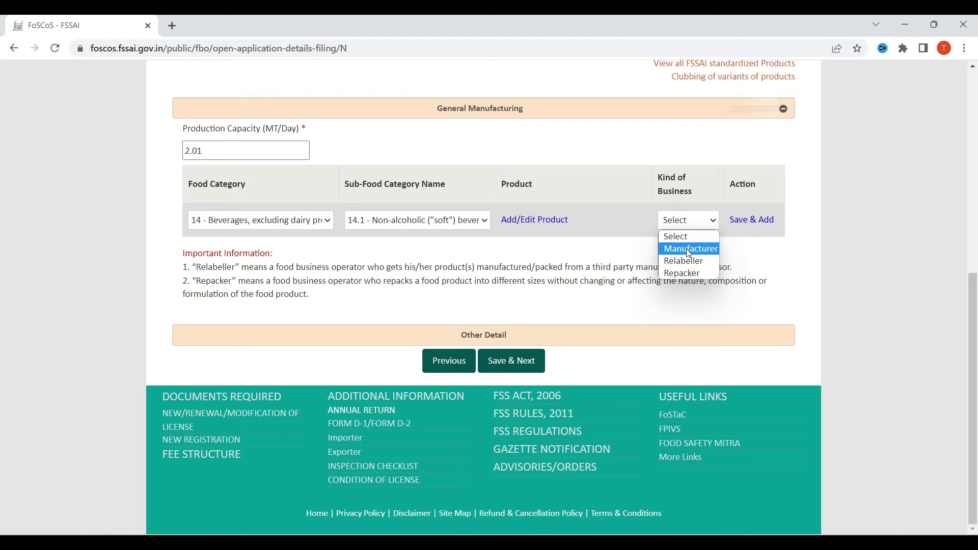
{"action": "left_click", "coordinate": [689, 249]}
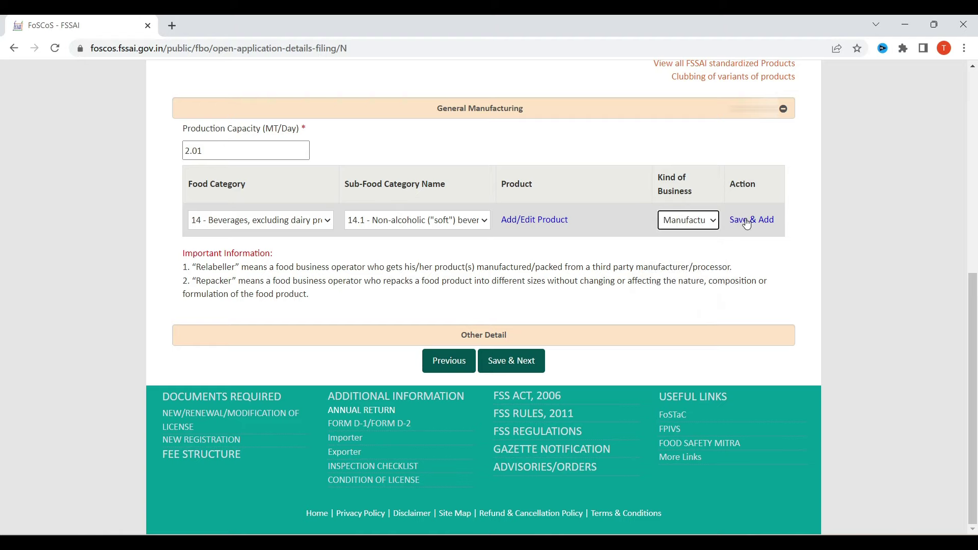
{"action": "left_click", "coordinate": [747, 221]}
{"action": "scroll", "coordinate": [629, 265], "scroll_direction": "down", "scroll_amount": 3}
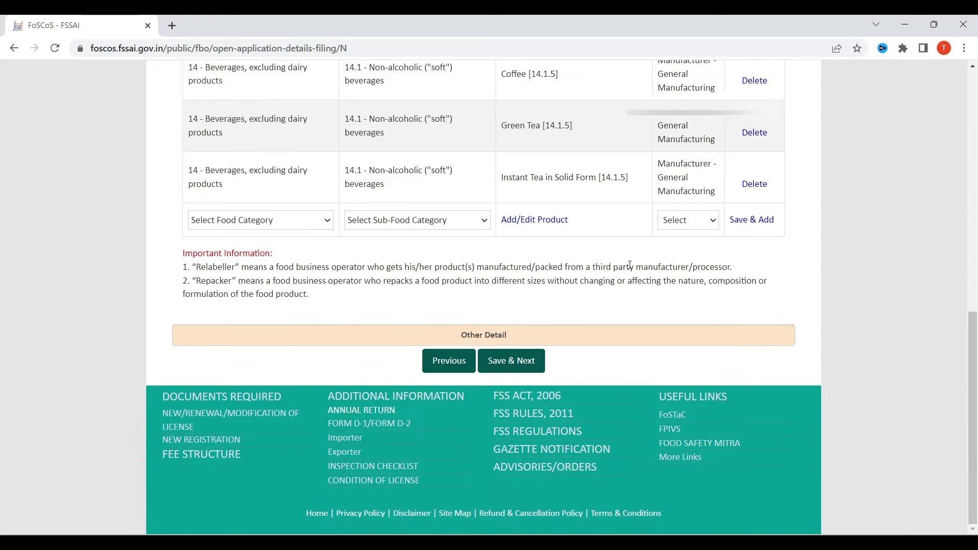
{"action": "left_click", "coordinate": [530, 356]}
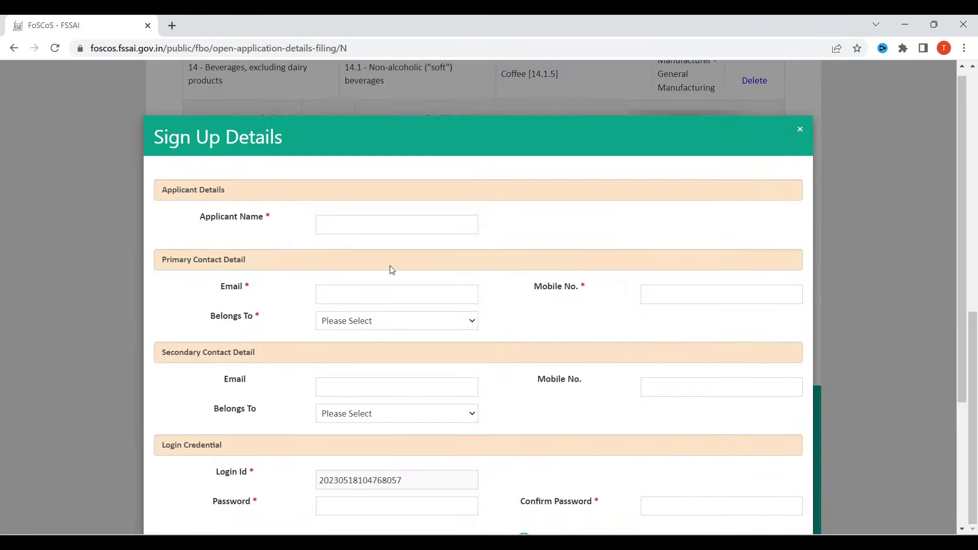
Step: Enter the applicant's name and e-mail address on the Sign Up Details form
{"action": "scroll", "coordinate": [419, 255], "scroll_direction": "down", "scroll_amount": 3}
{"action": "scroll", "coordinate": [487, 317], "scroll_direction": "up", "scroll_amount": 4}
{"action": "left_click", "coordinate": [353, 240]}
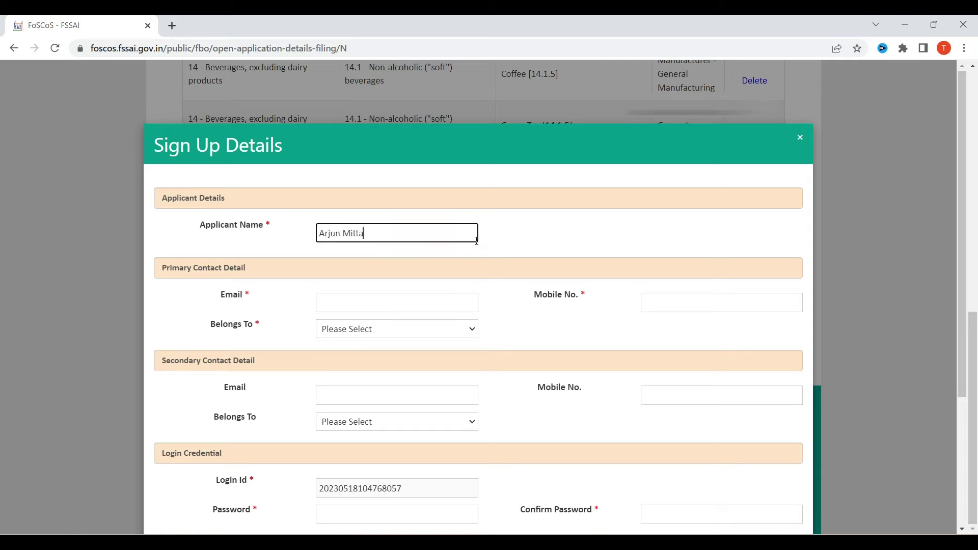
{"action": "key", "text": "Tab"}
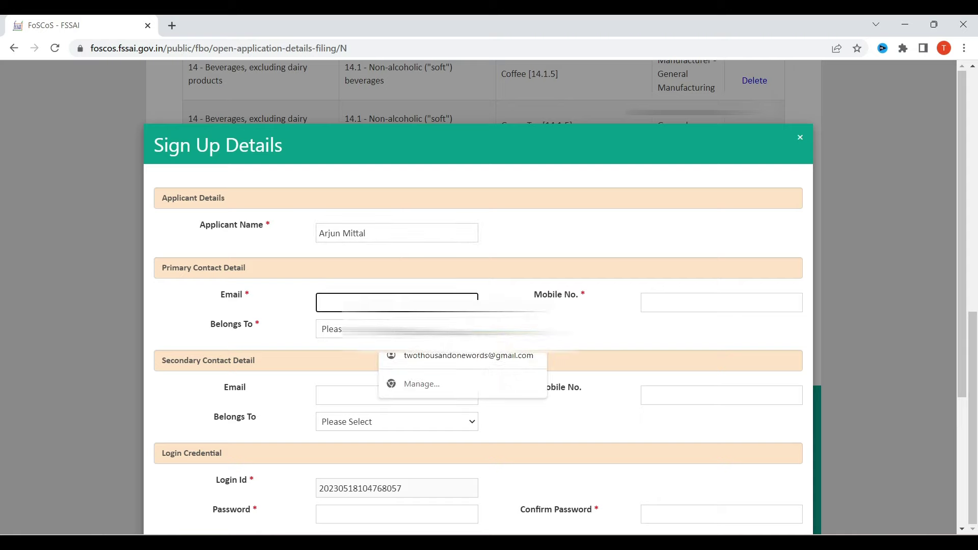
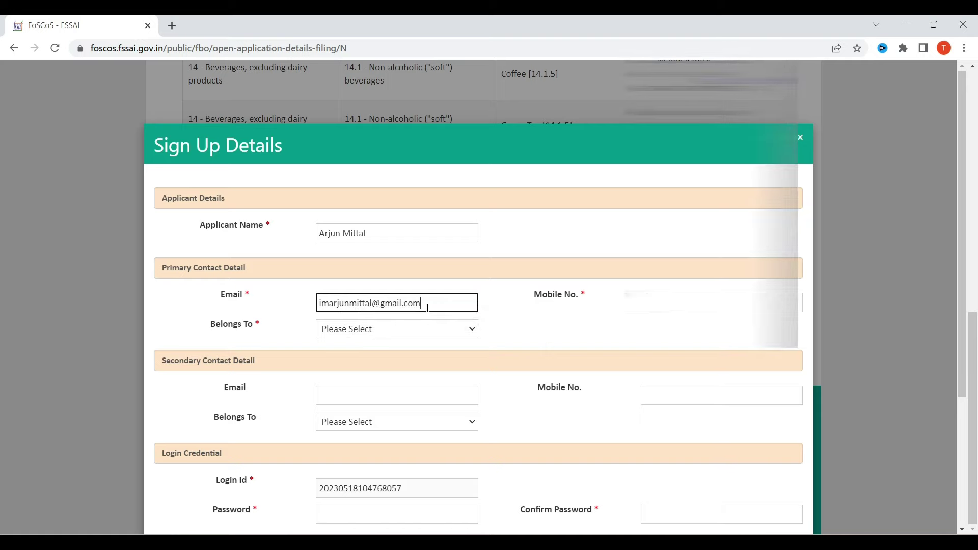
{"action": "key", "text": "Tab"}
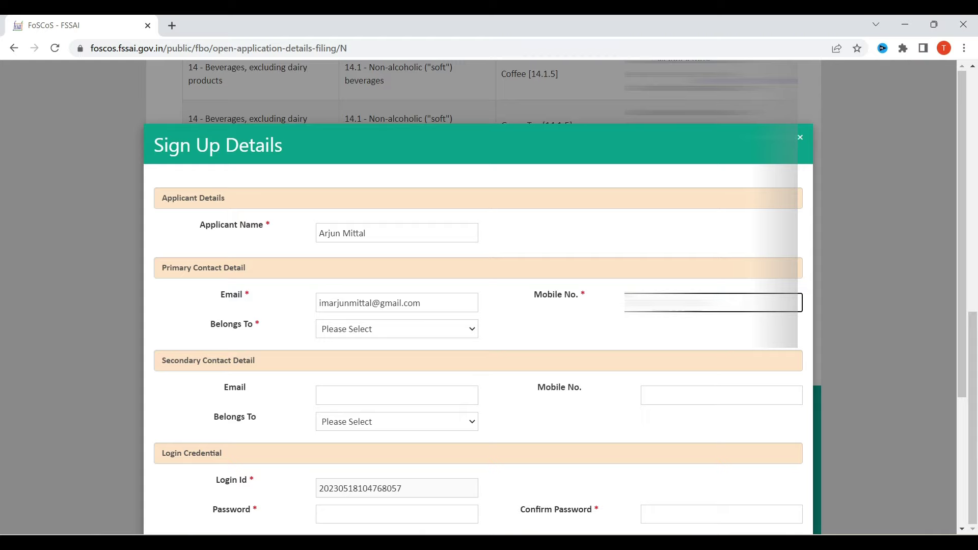
Step: Set the primary contact's Belongs To field to Self and review the login ID
{"action": "left_click", "coordinate": [442, 330]}
{"action": "left_click", "coordinate": [392, 353]}
{"action": "scroll", "coordinate": [393, 357], "scroll_direction": "down", "scroll_amount": 4}
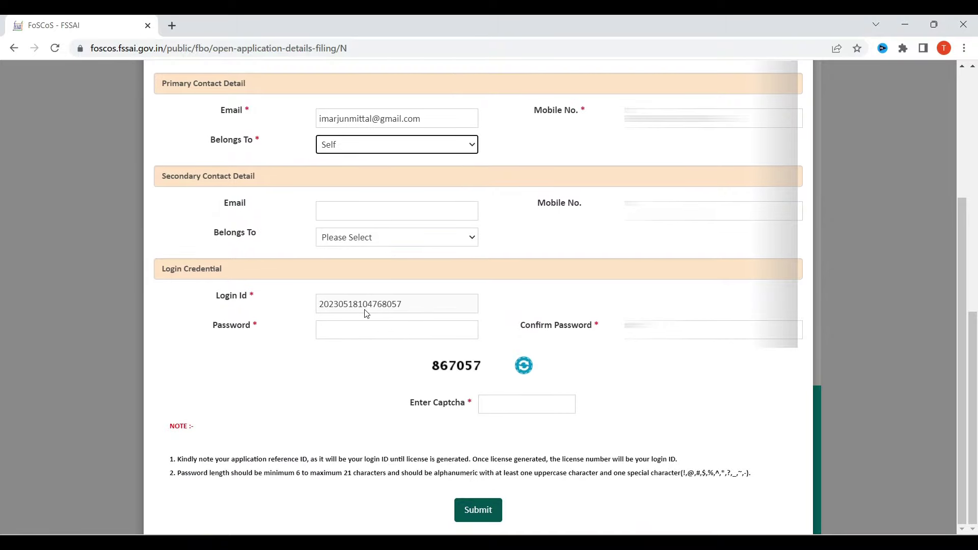
{"action": "left_click_drag", "start_coordinate": [409, 309], "coordinate": [316, 309]}
{"action": "left_click", "coordinate": [352, 330]}
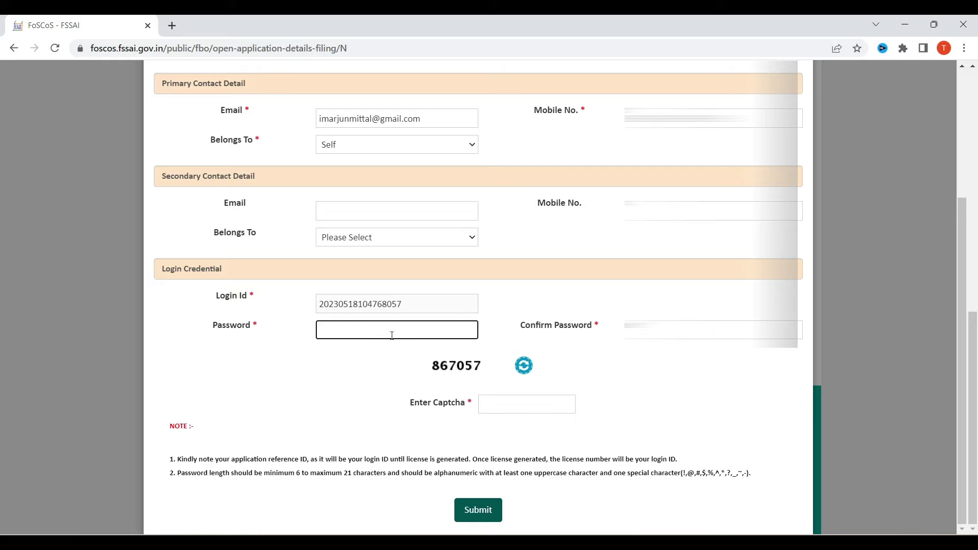